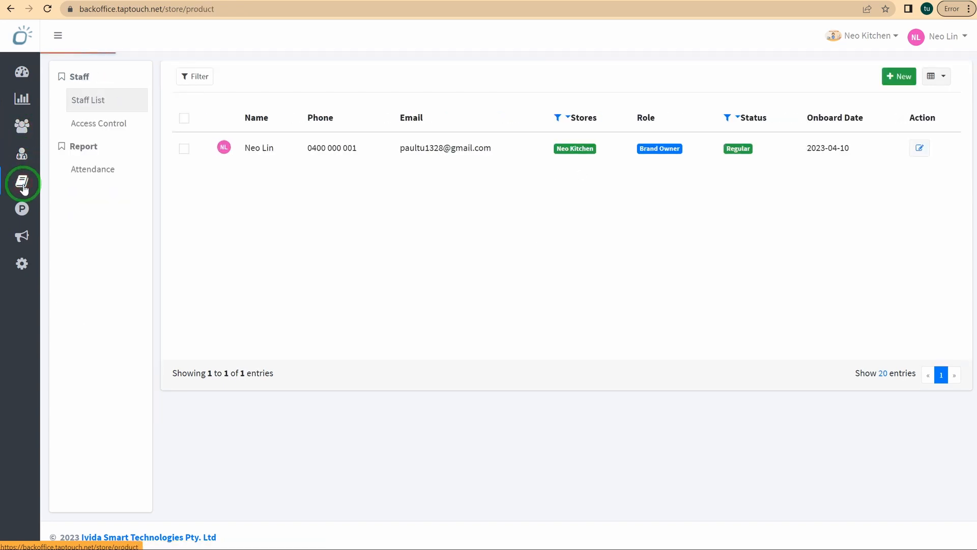
pyautogui.click(22, 210)
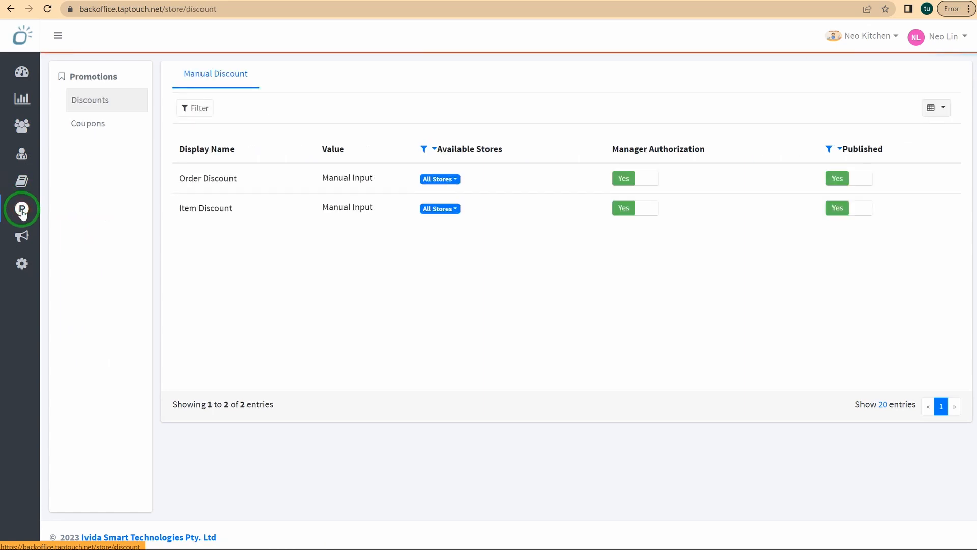
pyautogui.click(22, 237)
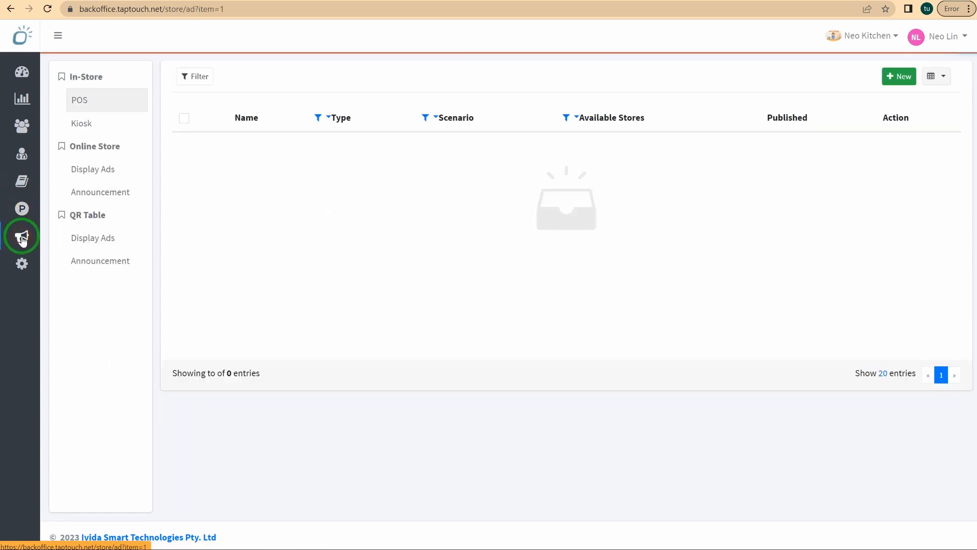
pyautogui.click(22, 263)
# Step: Delete all of the existing product categories, from Entree to Drink, in one bulk action
pyautogui.click(22, 181)
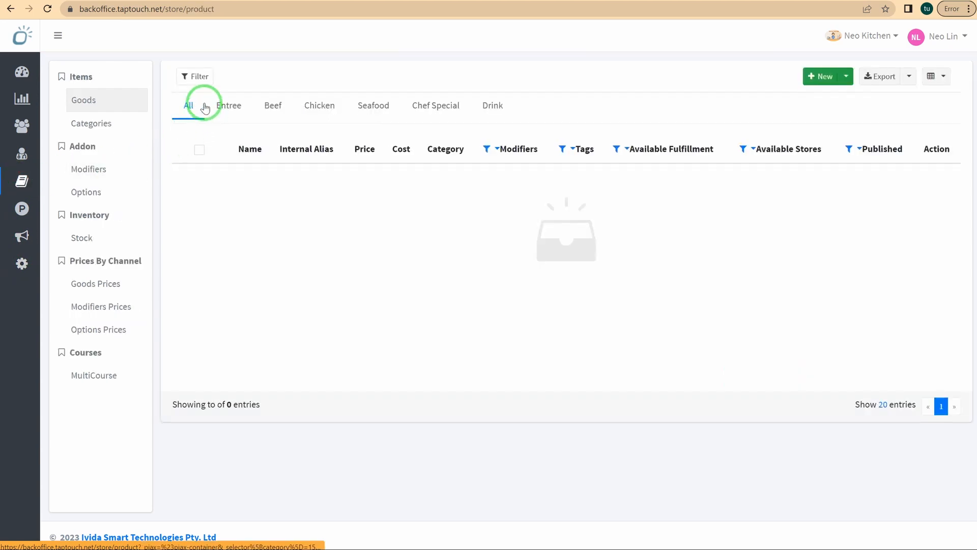
pyautogui.click(80, 129)
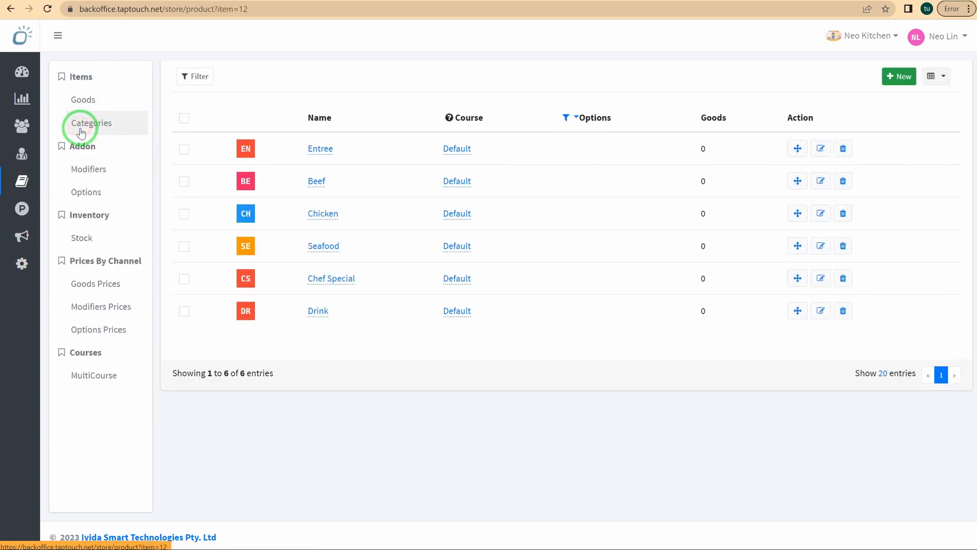
pyautogui.click(184, 119)
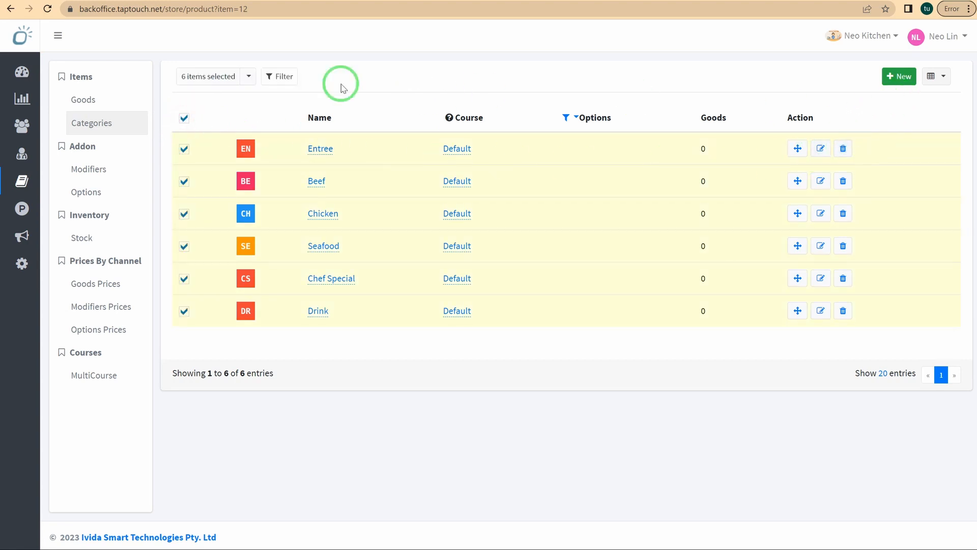
pyautogui.click(249, 78)
pyautogui.click(249, 78)
pyautogui.click(248, 78)
pyautogui.click(257, 100)
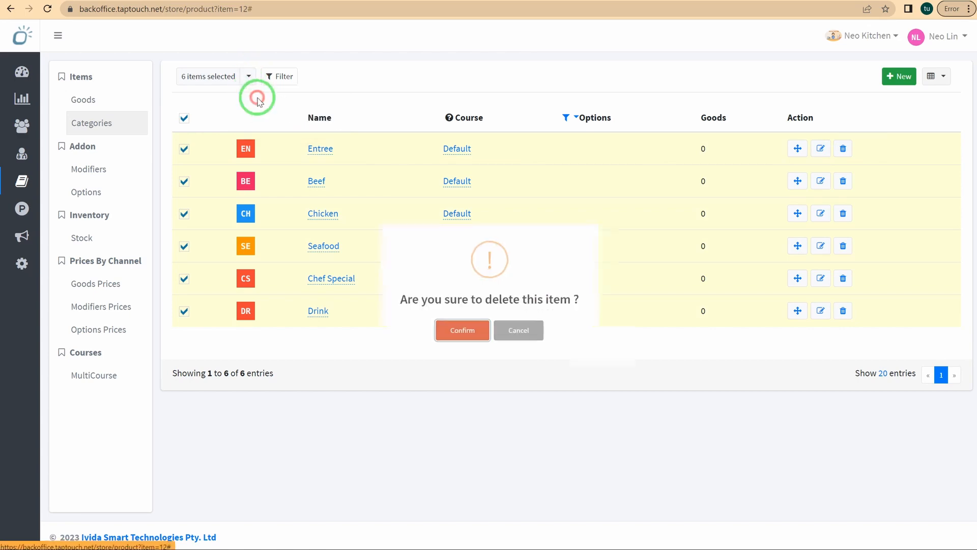
pyautogui.click(453, 343)
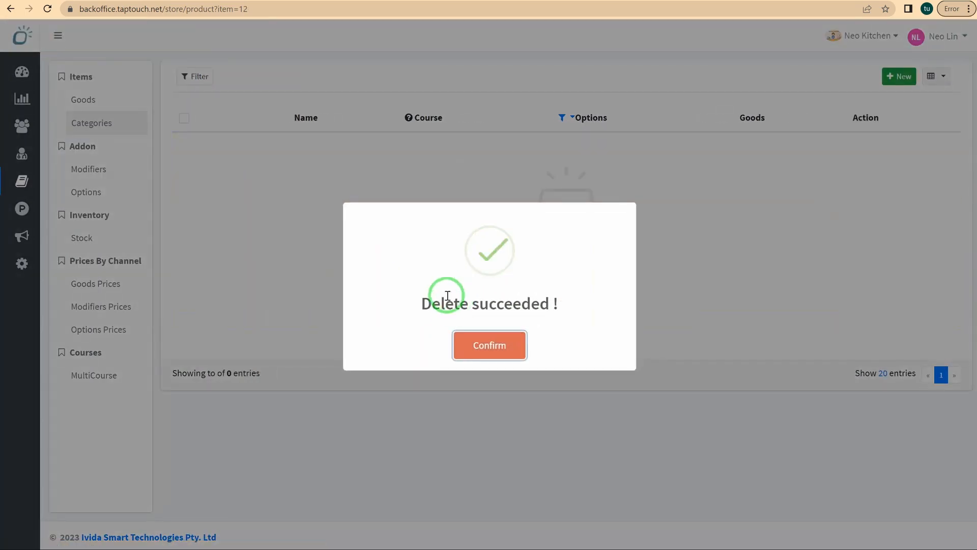
pyautogui.click(498, 348)
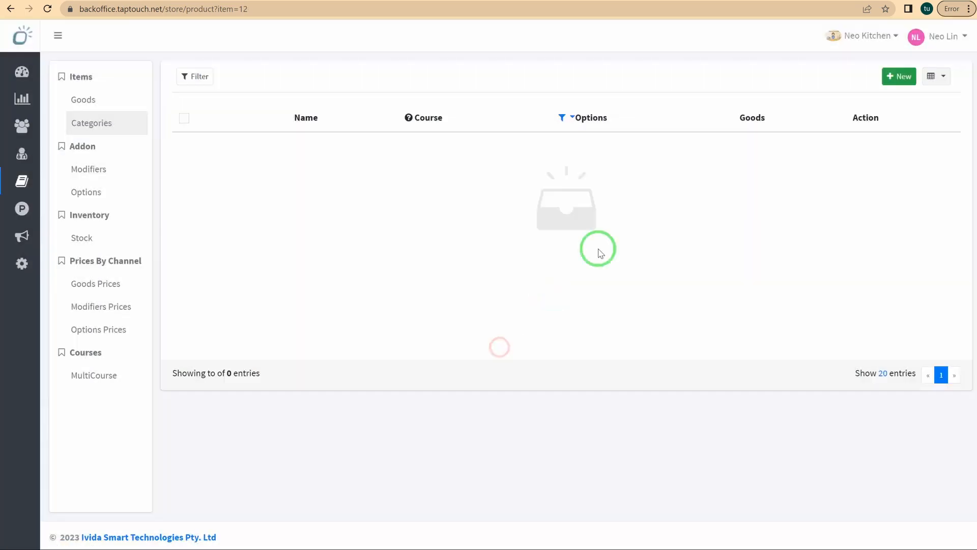
# Step: Create and save two new product categories named Entree and Drink, each with the Default course
pyautogui.click(898, 82)
pyautogui.click(343, 192)
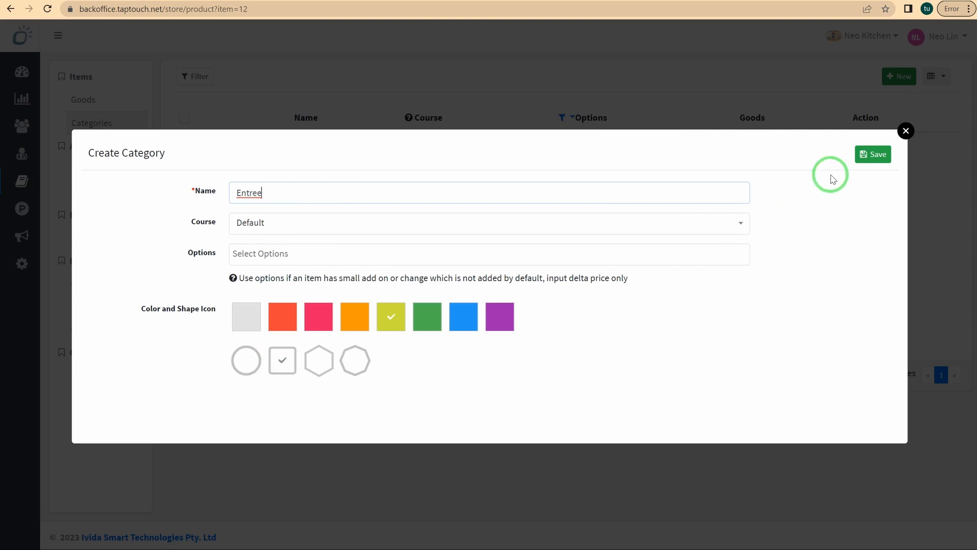
pyautogui.click(872, 154)
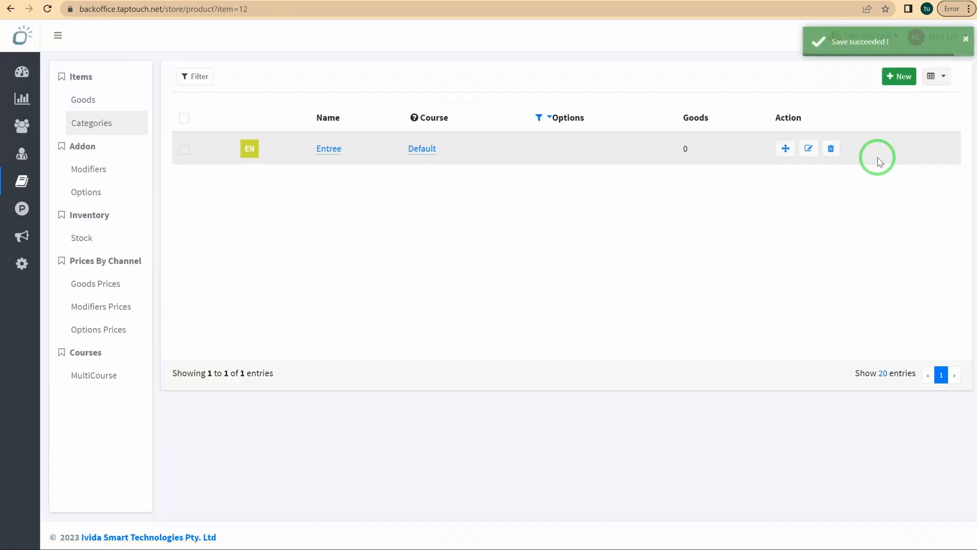
pyautogui.click(898, 80)
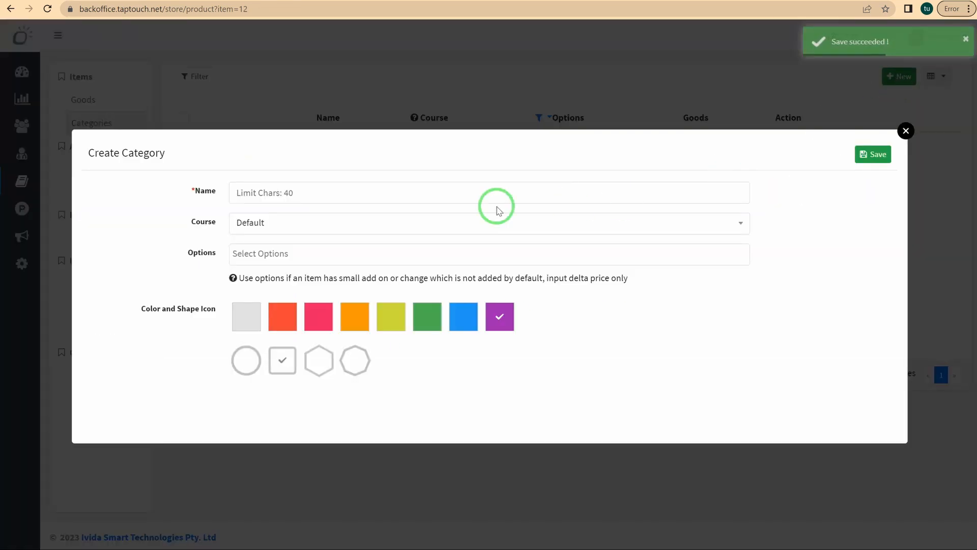
pyautogui.click(317, 194)
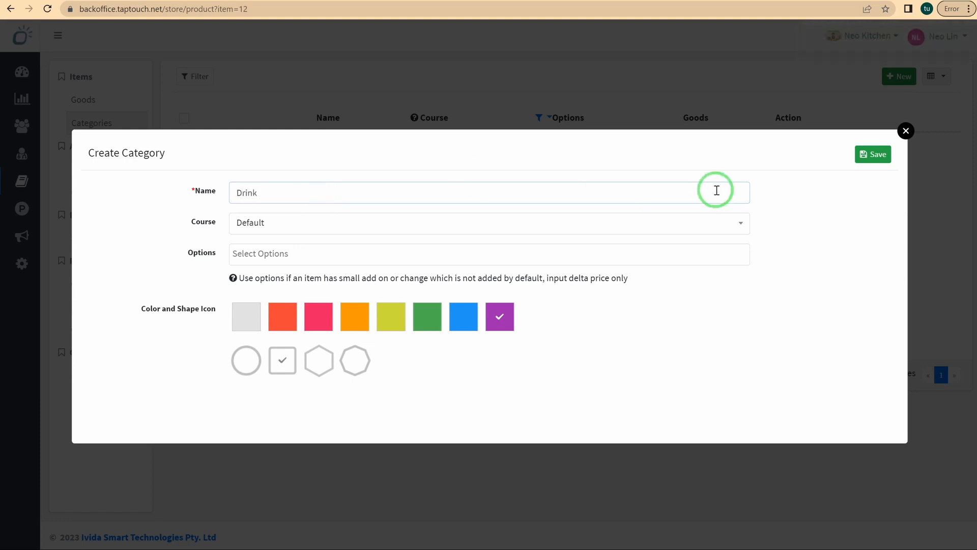
pyautogui.click(882, 162)
# Step: Create and save two more product categories named Beef and Chicken, keeping the Default course
pyautogui.click(901, 80)
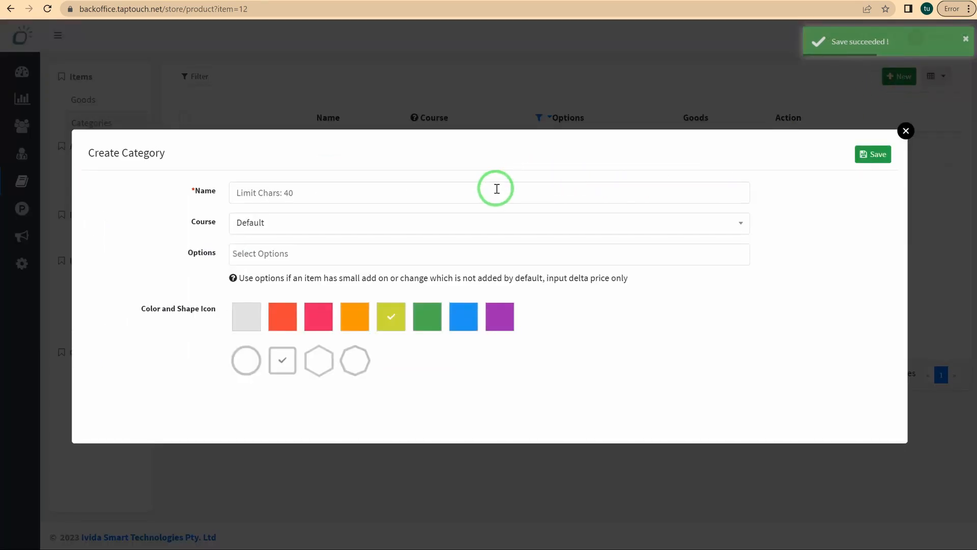
pyautogui.click(493, 190)
pyautogui.write('Beef')
pyautogui.click(874, 155)
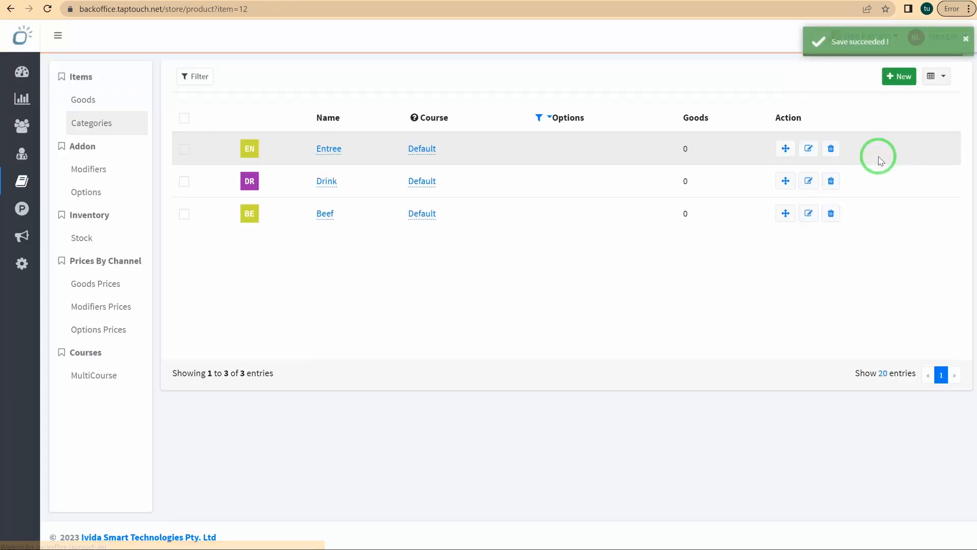
pyautogui.click(899, 79)
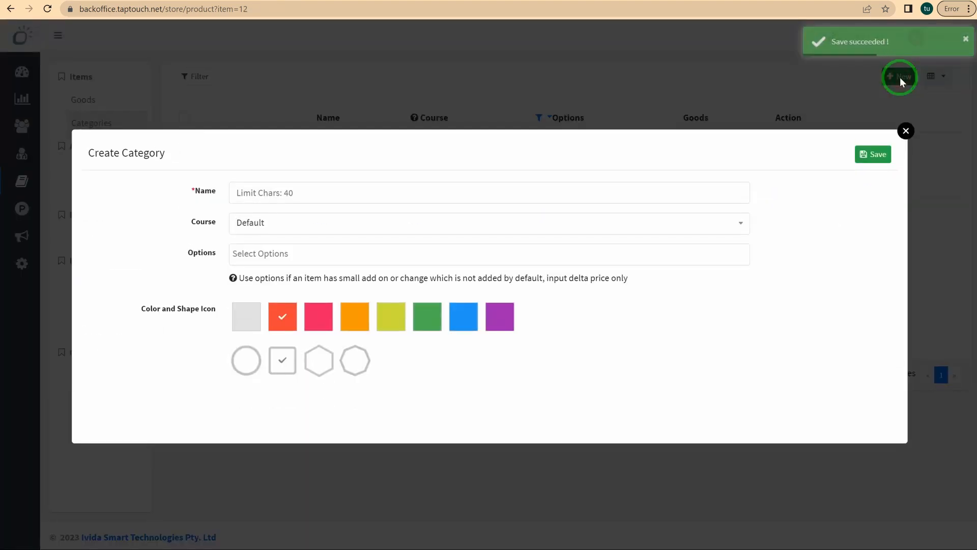
pyautogui.click(484, 186)
pyautogui.write('Chicken')
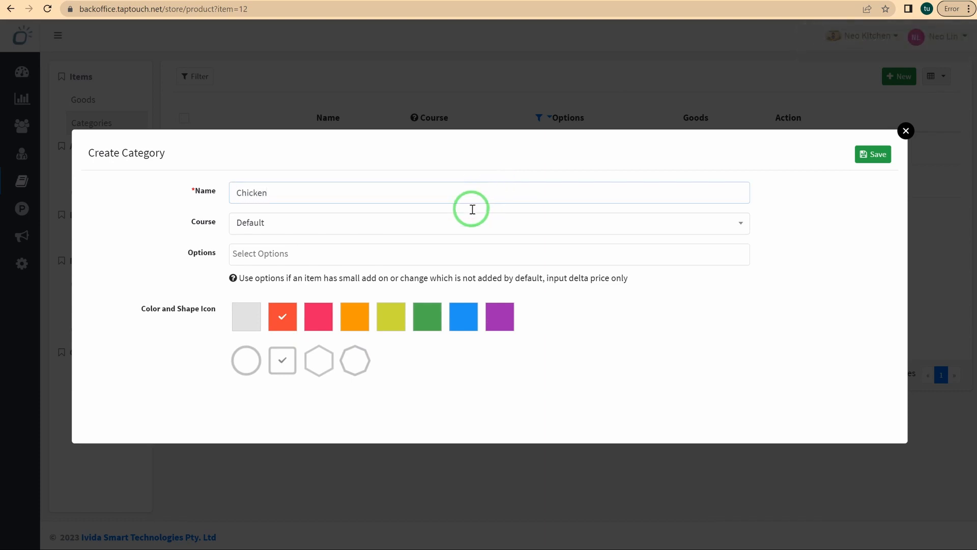
pyautogui.click(871, 153)
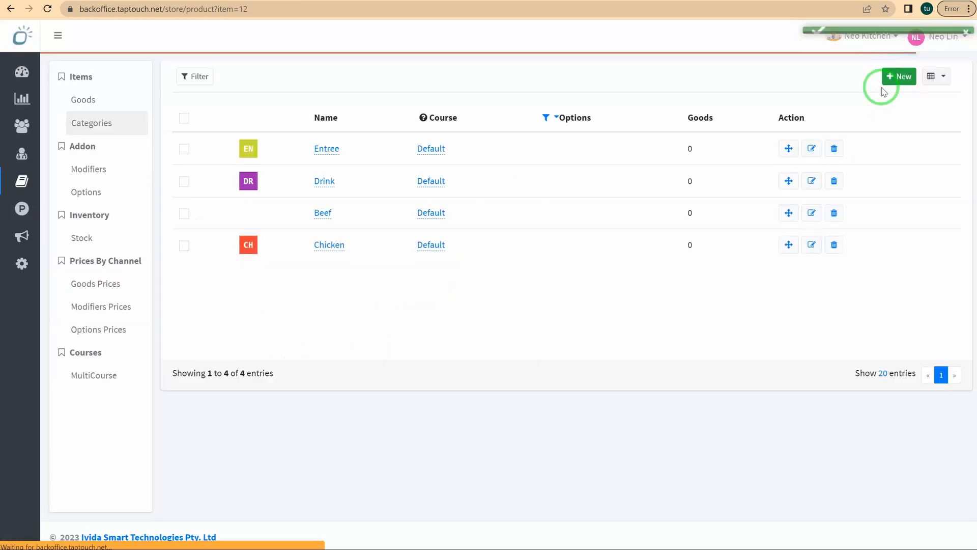
# Step: Create and save the product categories Noodle and Rice, keeping the Default course
pyautogui.click(899, 76)
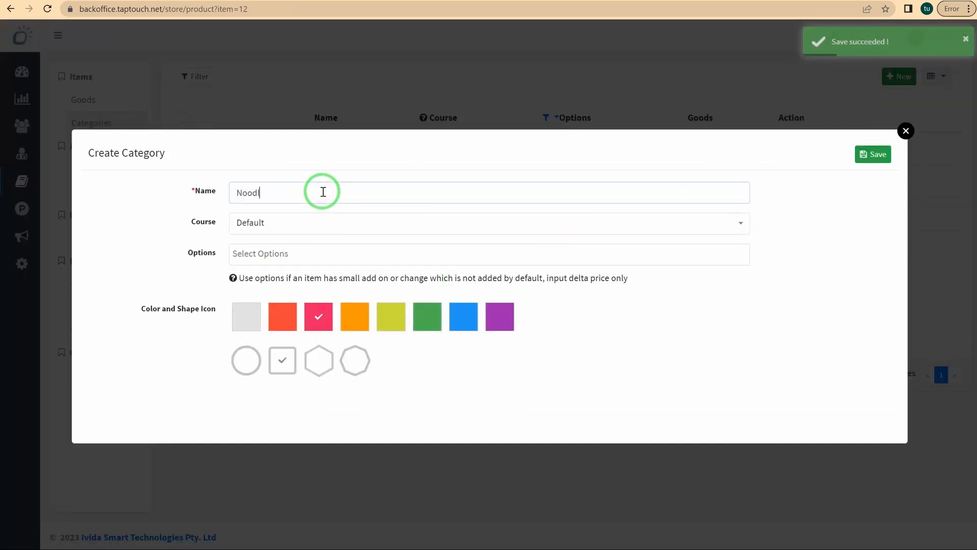
pyautogui.write('Noodle')
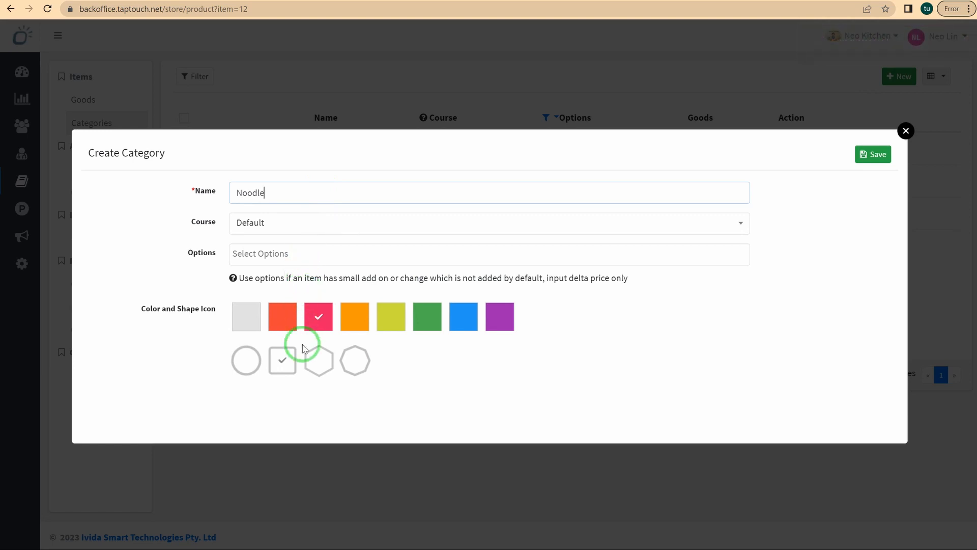
pyautogui.click(876, 158)
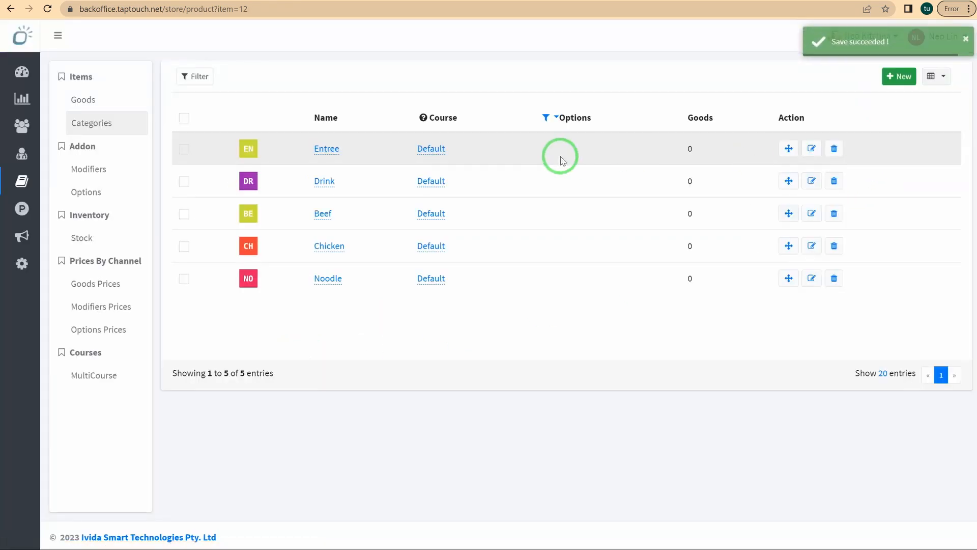
pyautogui.click(902, 78)
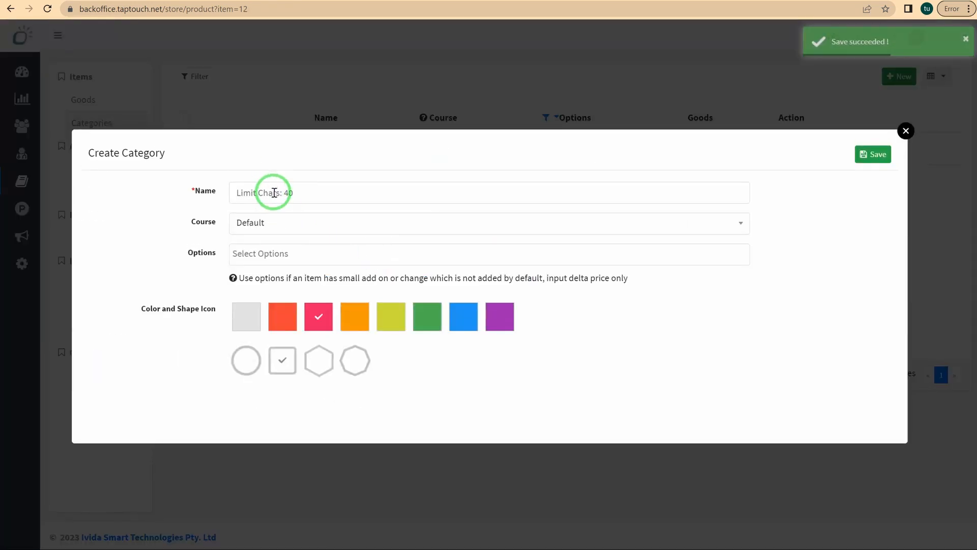
pyautogui.write('Rice')
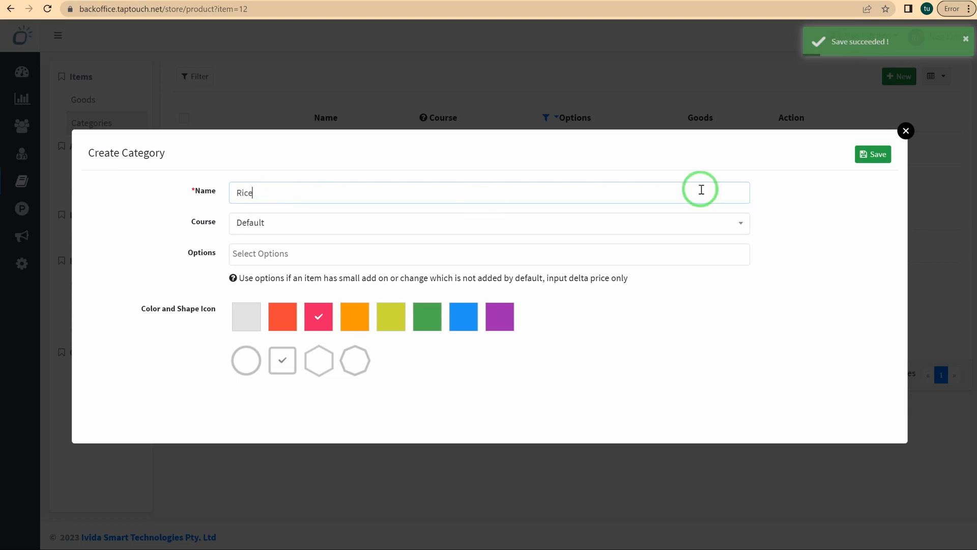
pyautogui.click(871, 156)
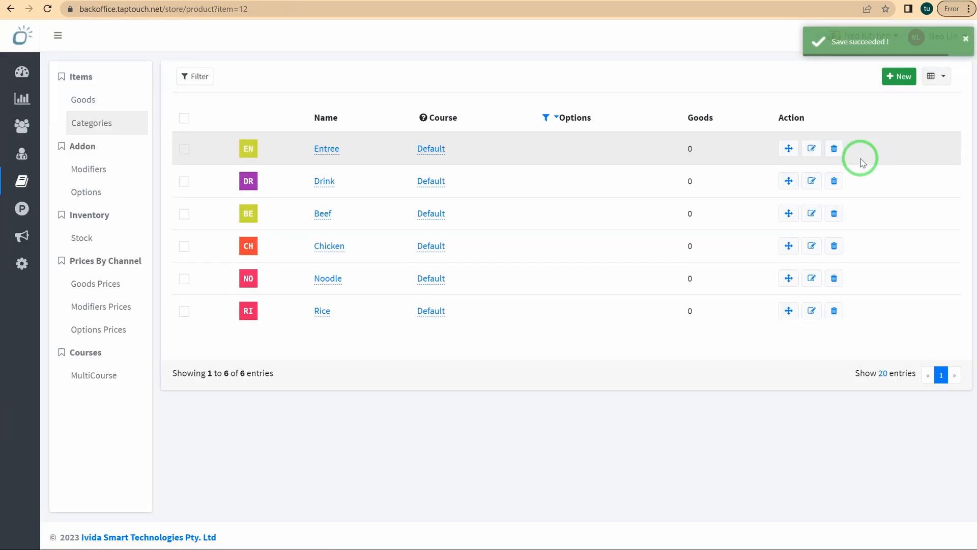
# Step: Start a new good named "Spring Roll 春卷" and assign it to the Entree category
pyautogui.click(84, 100)
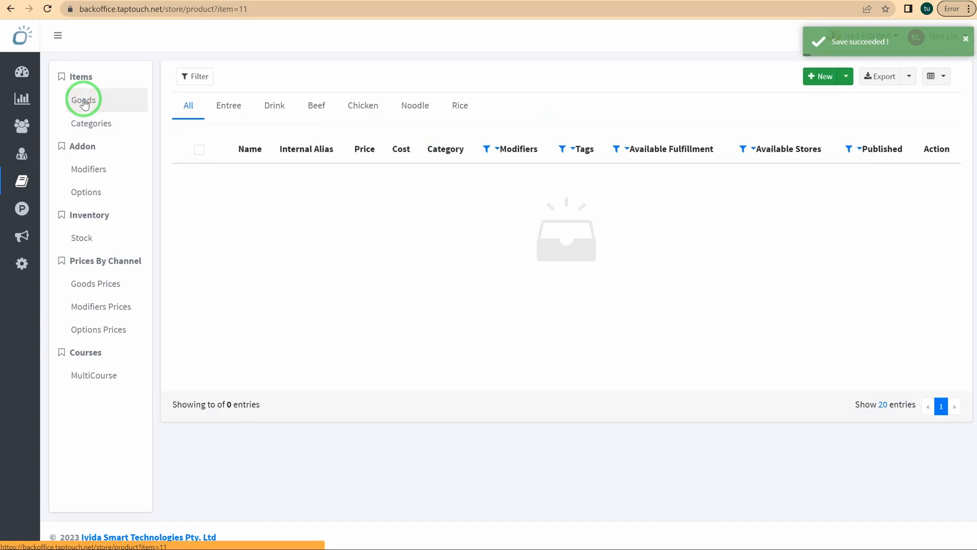
pyautogui.click(821, 77)
pyautogui.click(311, 169)
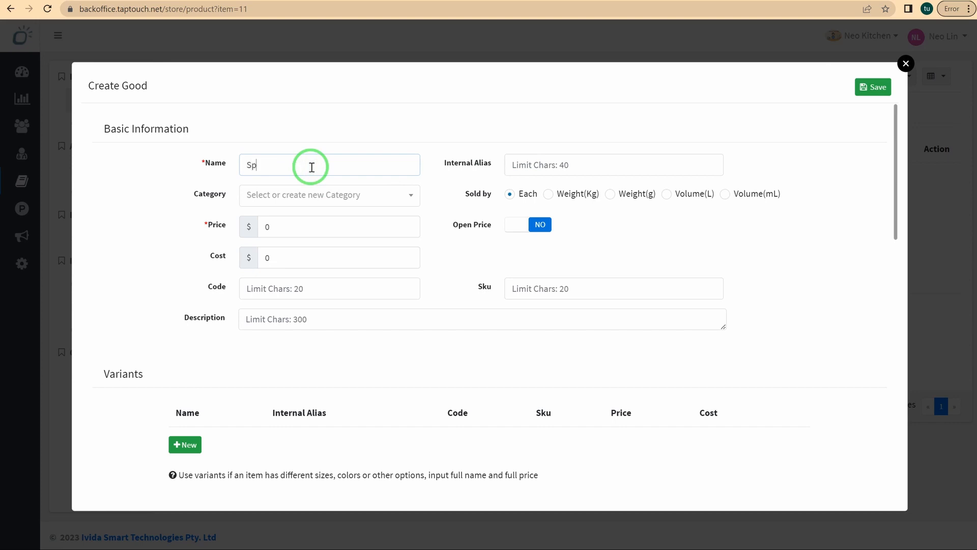
pyautogui.write('Spring Roll 春卷')
pyautogui.click(297, 195)
pyautogui.click(251, 240)
# Step: Set the spring roll's price to $10 and enter the description "5 Pieces Spring Roll"
pyautogui.click(278, 222)
pyautogui.moveTo(286, 222); pyautogui.dragTo(262, 222)
pyautogui.write('10')
pyautogui.click(280, 319)
pyautogui.write('5 Pi')
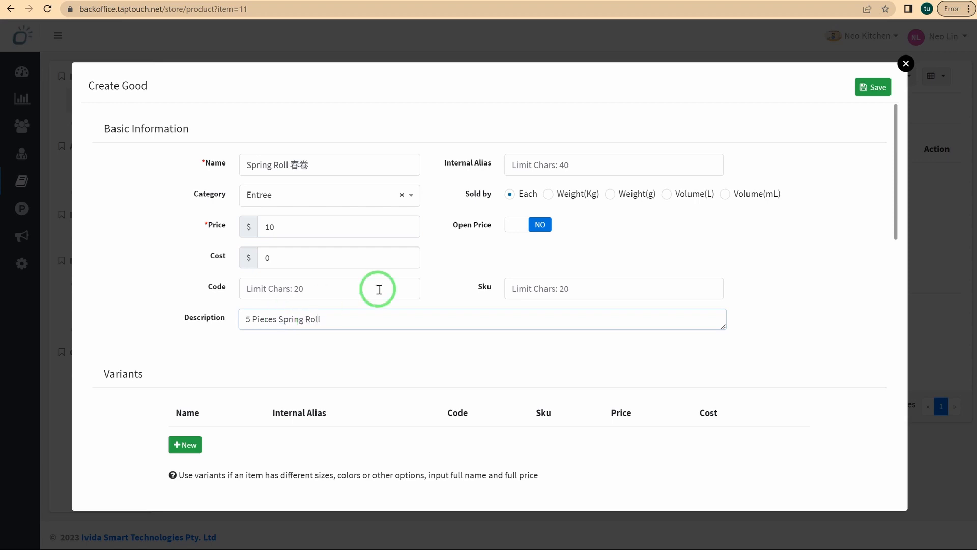
# Step: Set the good's default icon type to Image, upload and crop the chinese-traditional-spring-rolls photo, and save the good
pyautogui.scroll(-3, 628, 277)
pyautogui.scroll(-8, 487, 270)
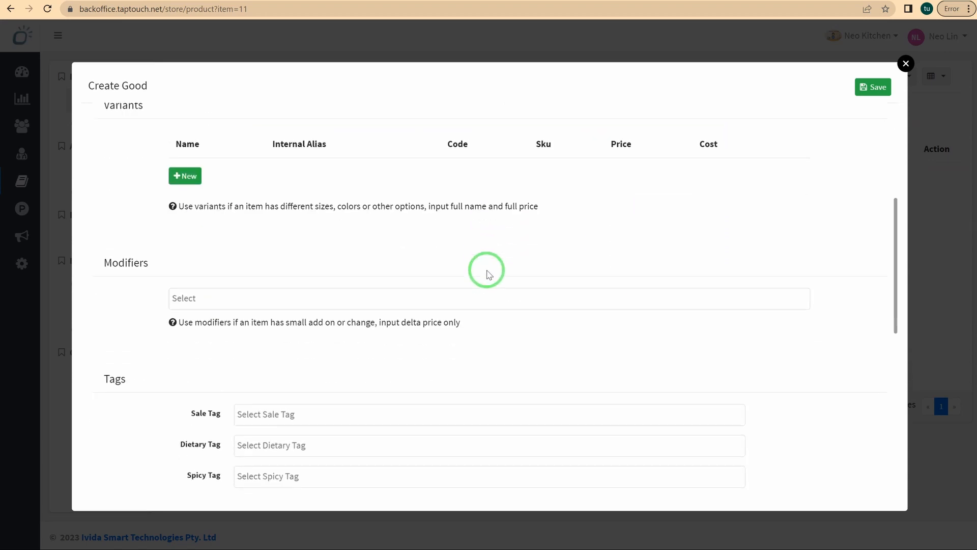
pyautogui.scroll(-3, 487, 270)
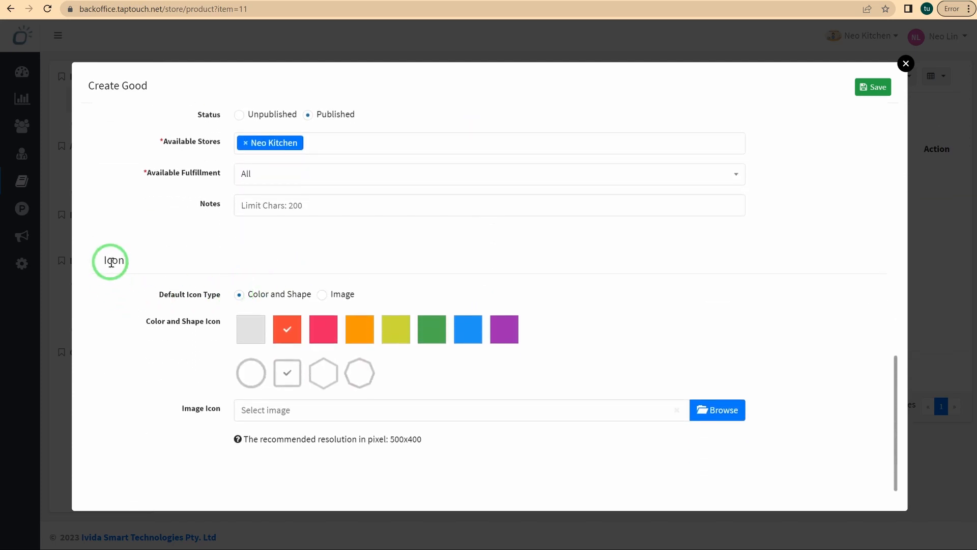
pyautogui.click(322, 294)
pyautogui.click(730, 415)
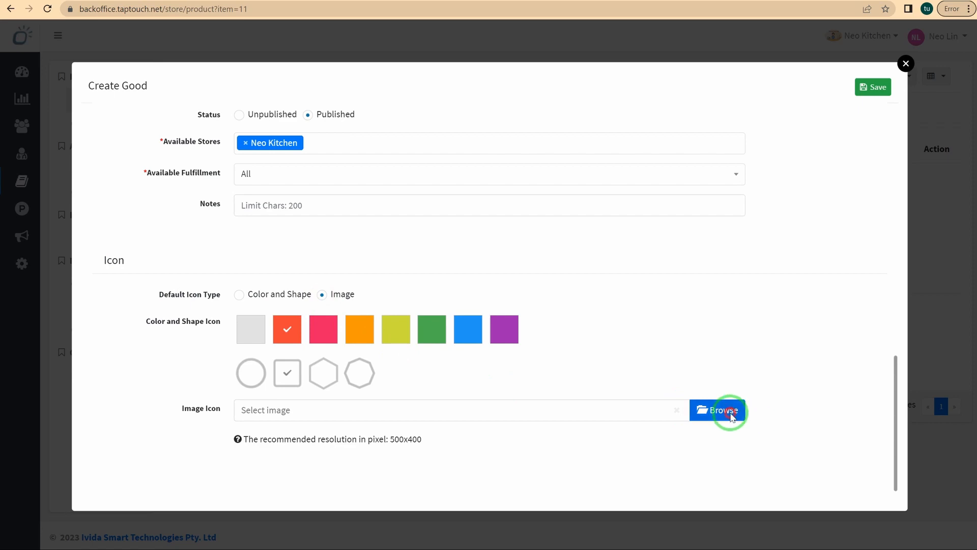
pyautogui.click(155, 122)
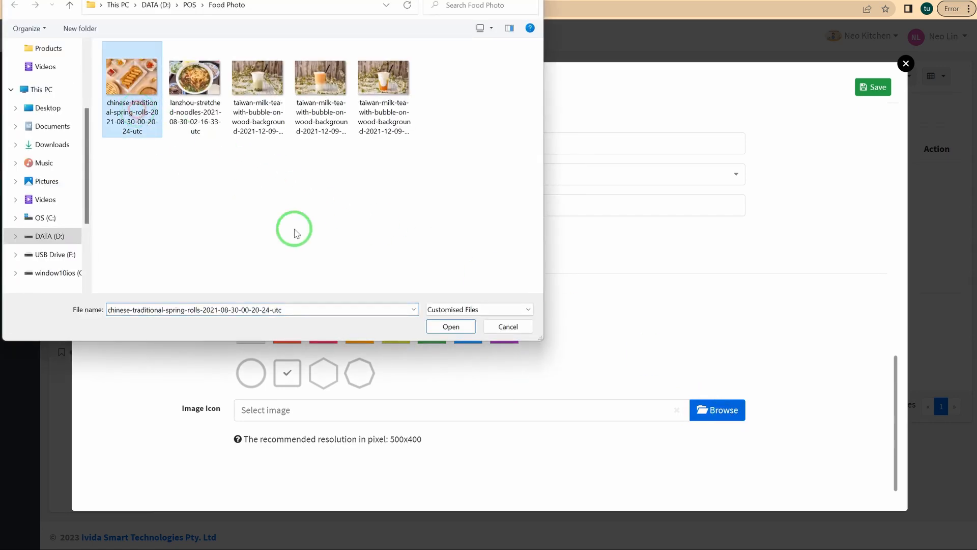
pyautogui.click(462, 328)
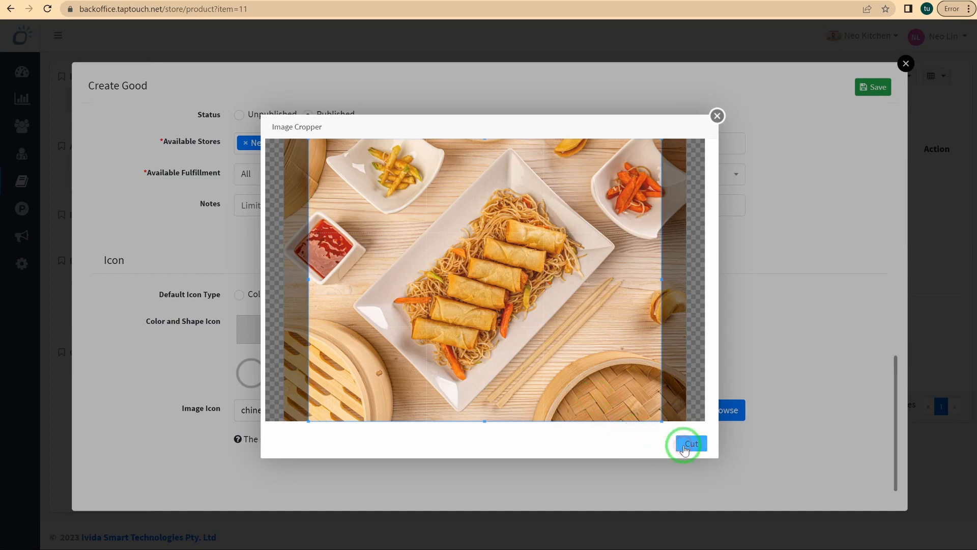
pyautogui.click(684, 448)
pyautogui.click(879, 92)
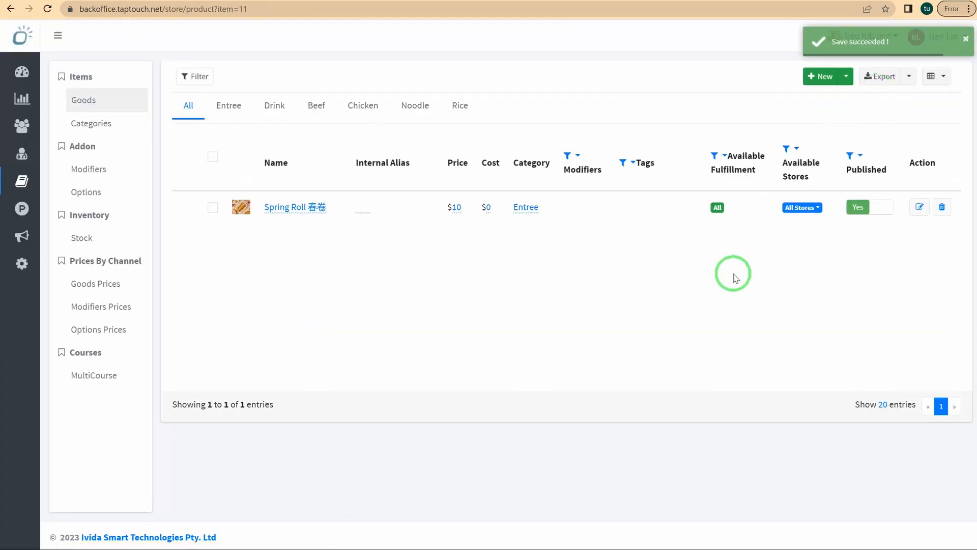
# Step: Start another new good named "Tea" and assign it to the Drink category
pyautogui.click(820, 76)
pyautogui.click(316, 165)
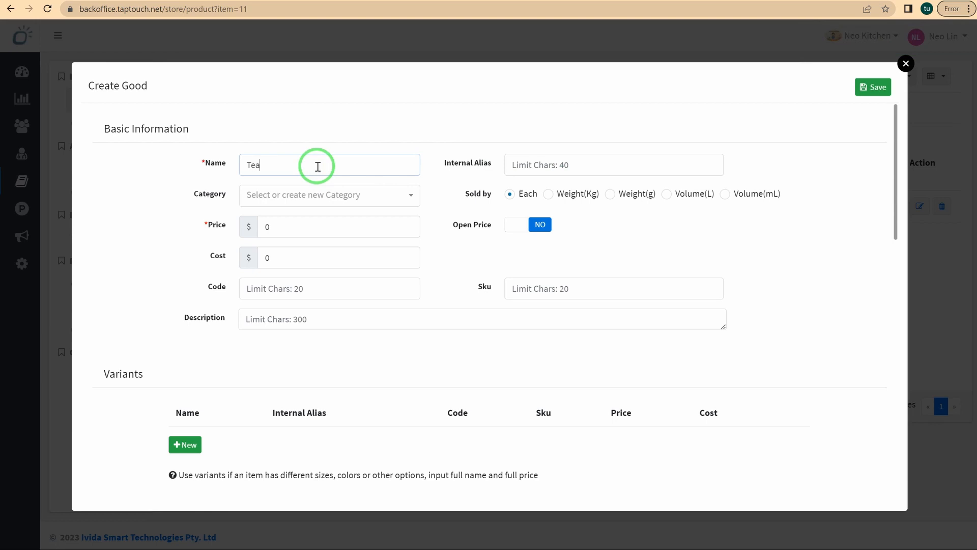
pyautogui.click(298, 202)
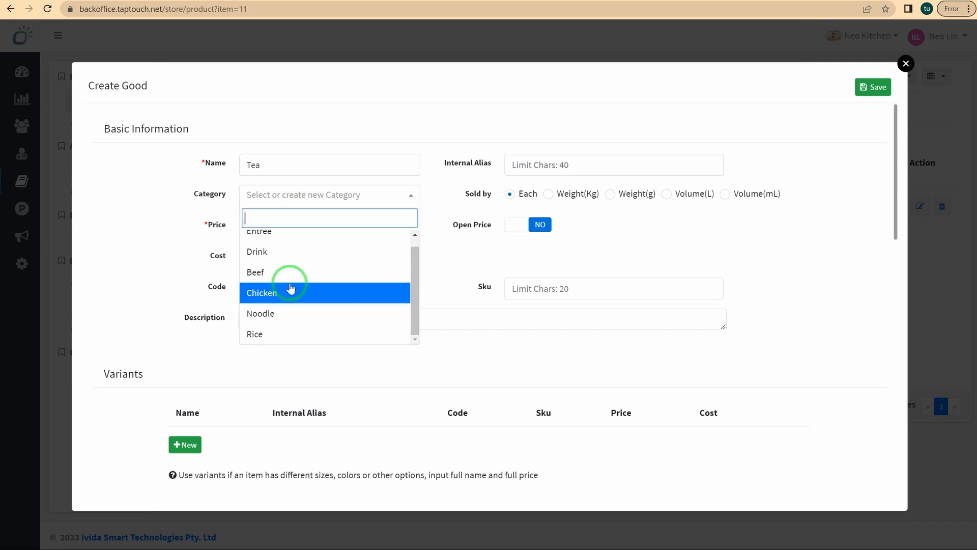
pyautogui.click(288, 263)
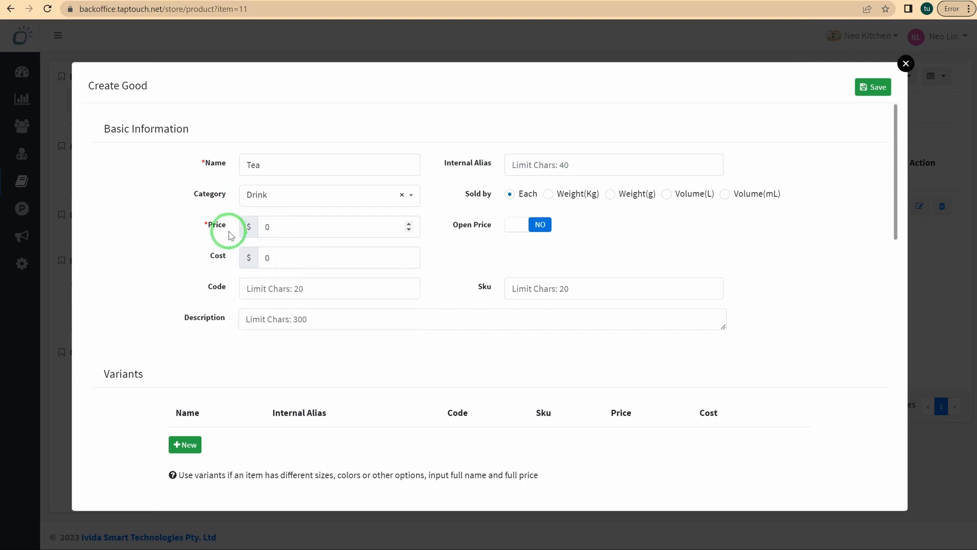
# Step: Set the tea's price to $5 and rename the good "Green Milk Tea"
pyautogui.doubleClick(264, 224)
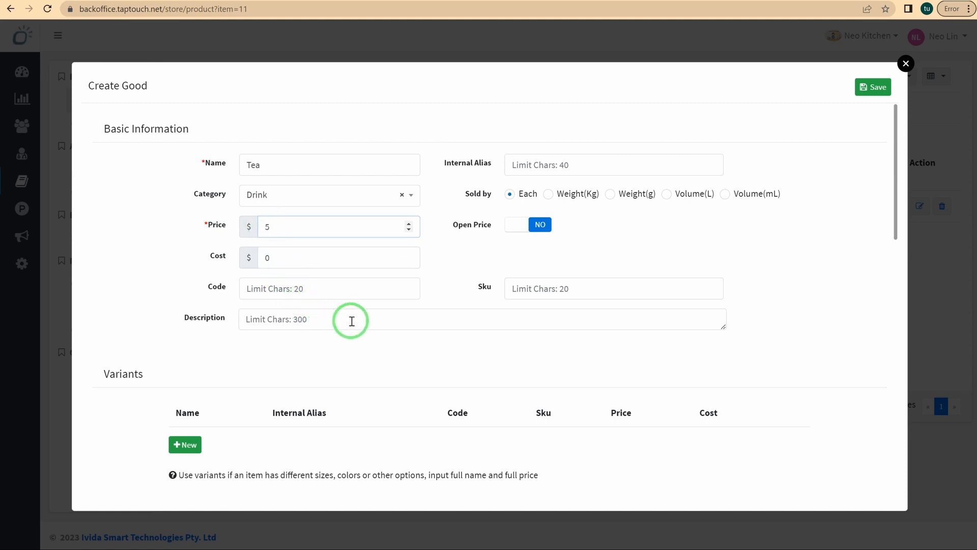
pyautogui.scroll(-3, 328, 306)
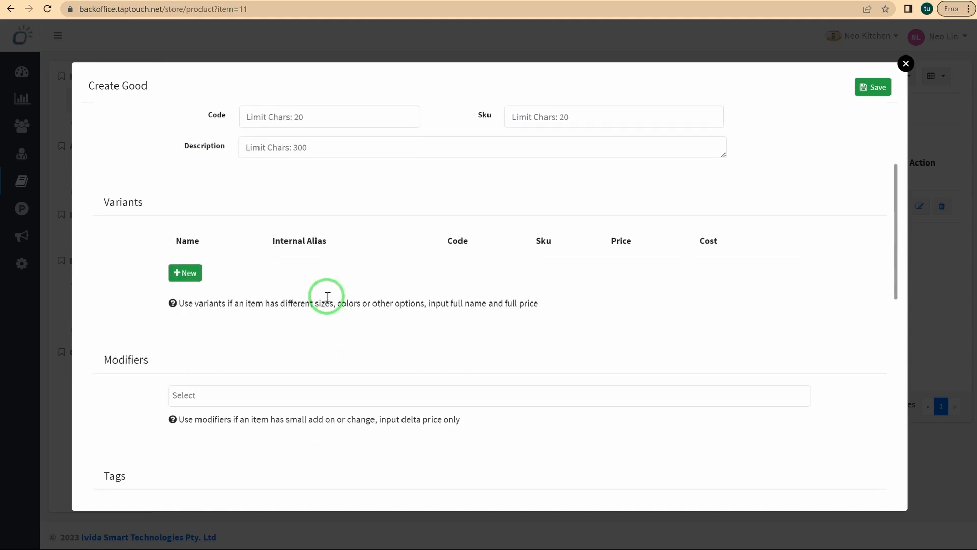
pyautogui.scroll(3, 328, 298)
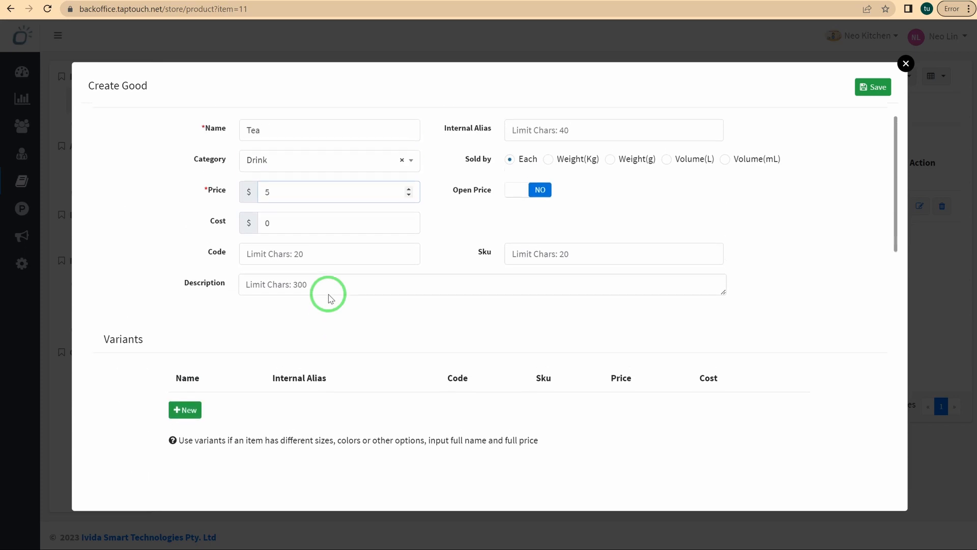
pyautogui.click(255, 168)
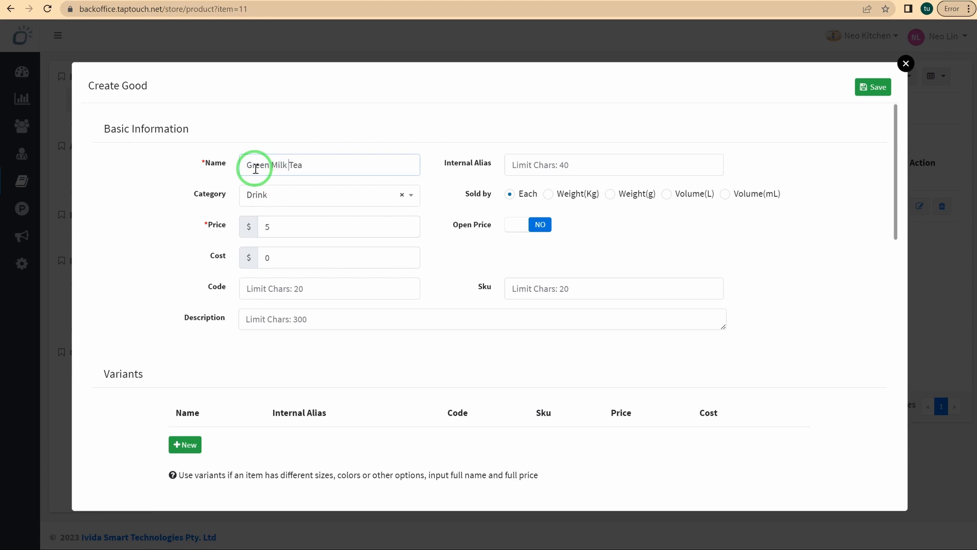
# Step: Add three variants to the good, named "No Sugar", "1 Sugar" and "2 Sugar"
pyautogui.scroll(-3, 338, 277)
pyautogui.scroll(1, 284, 276)
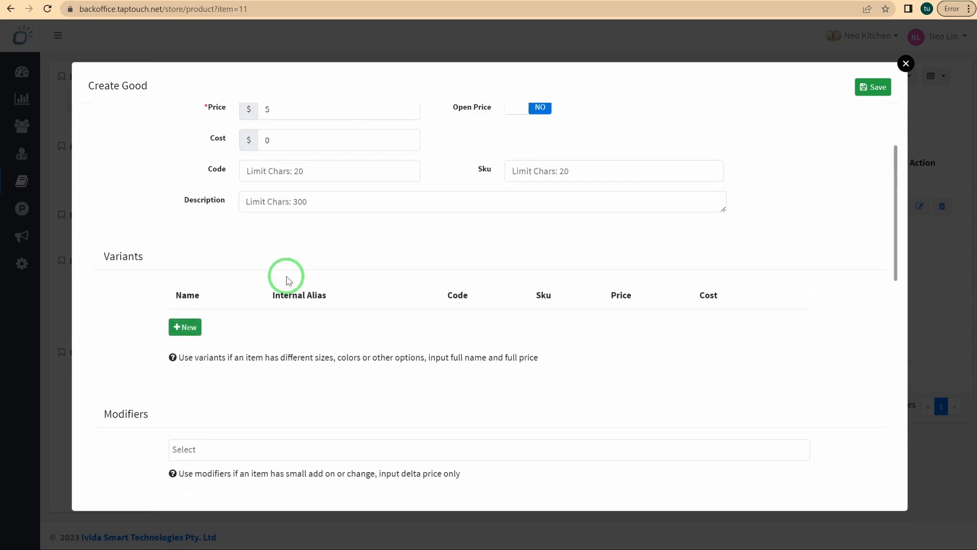
pyautogui.scroll(-2, 284, 283)
pyautogui.click(188, 214)
pyautogui.click(222, 213)
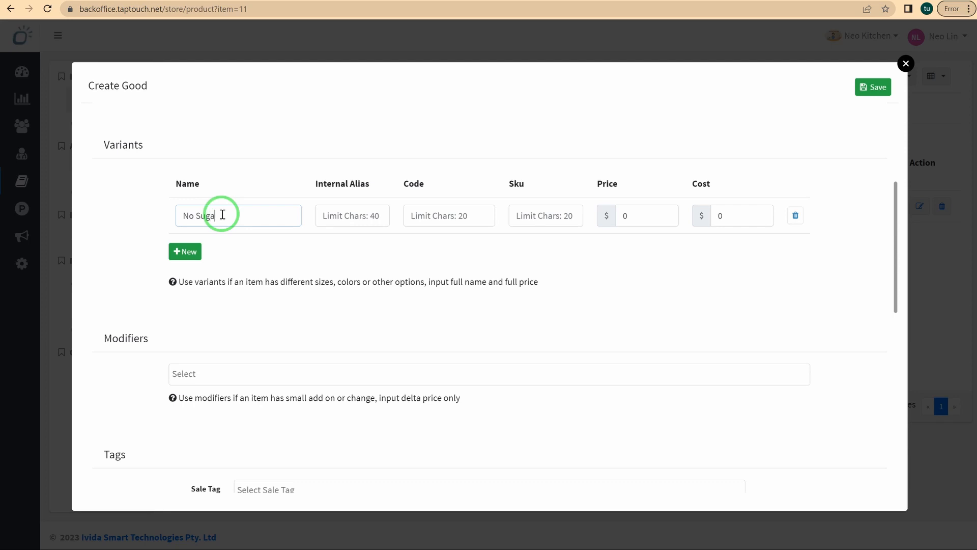
pyautogui.click(186, 251)
pyautogui.click(209, 250)
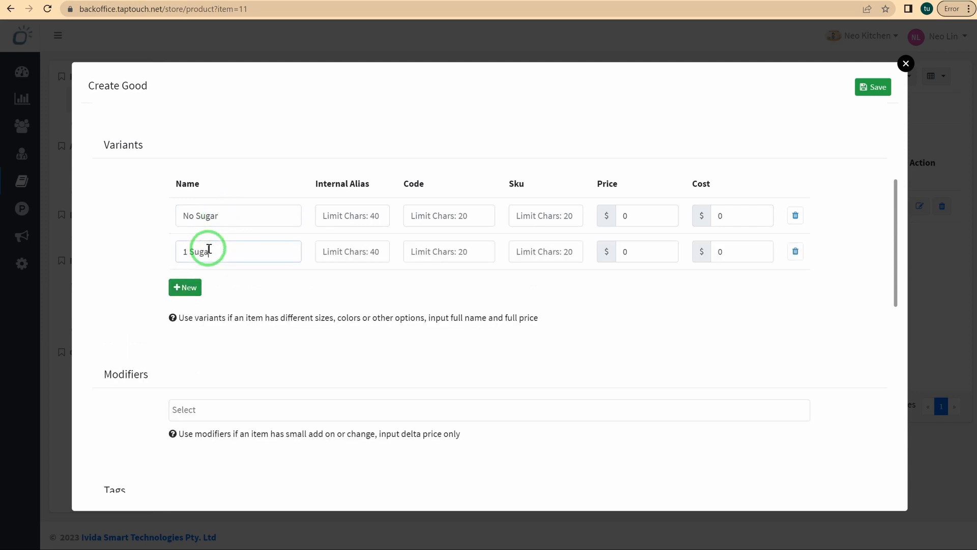
pyautogui.click(193, 284)
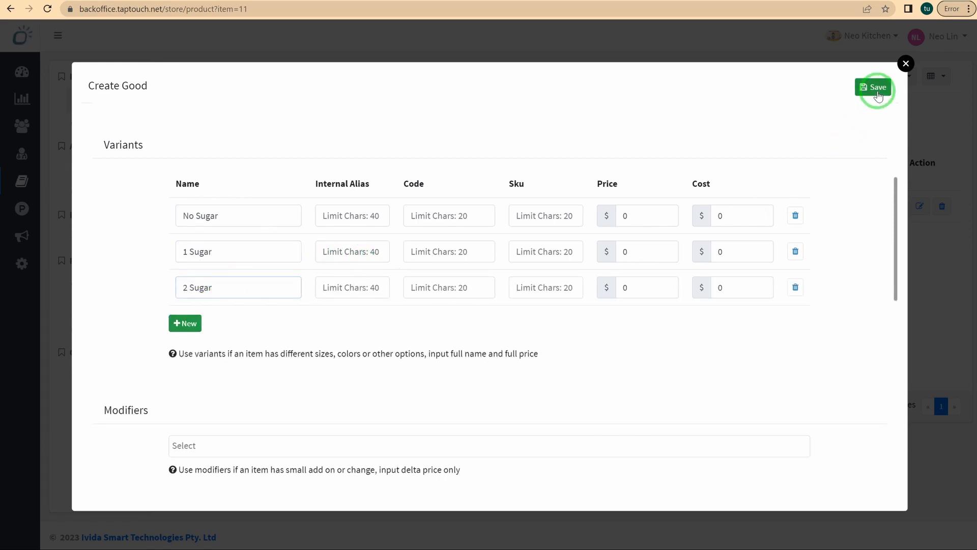
pyautogui.scroll(-8, 550, 334)
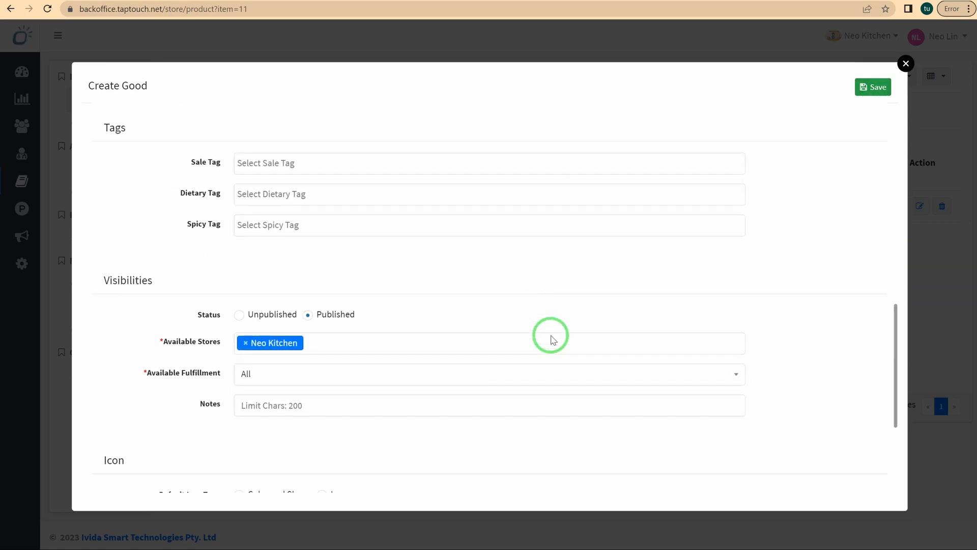
pyautogui.scroll(-4, 551, 336)
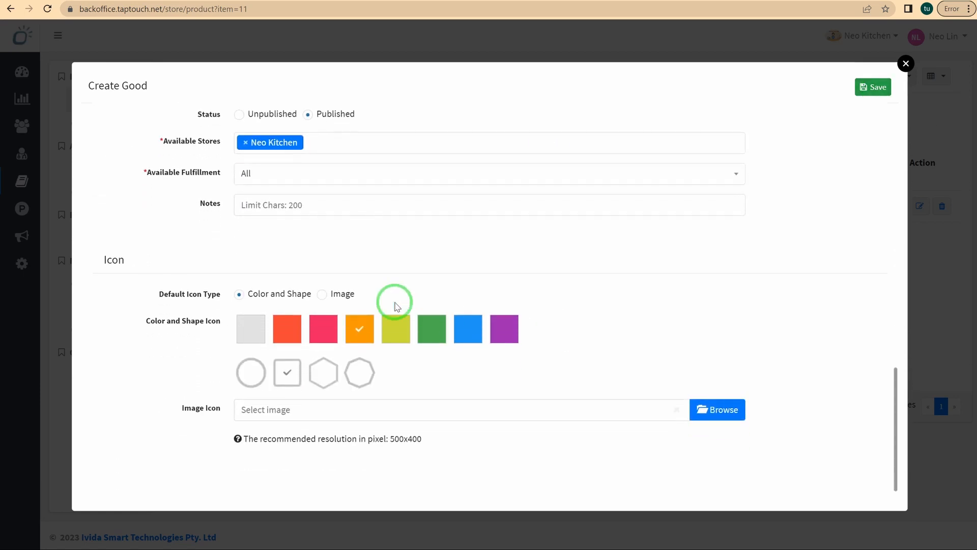
pyautogui.click(321, 295)
pyautogui.click(719, 411)
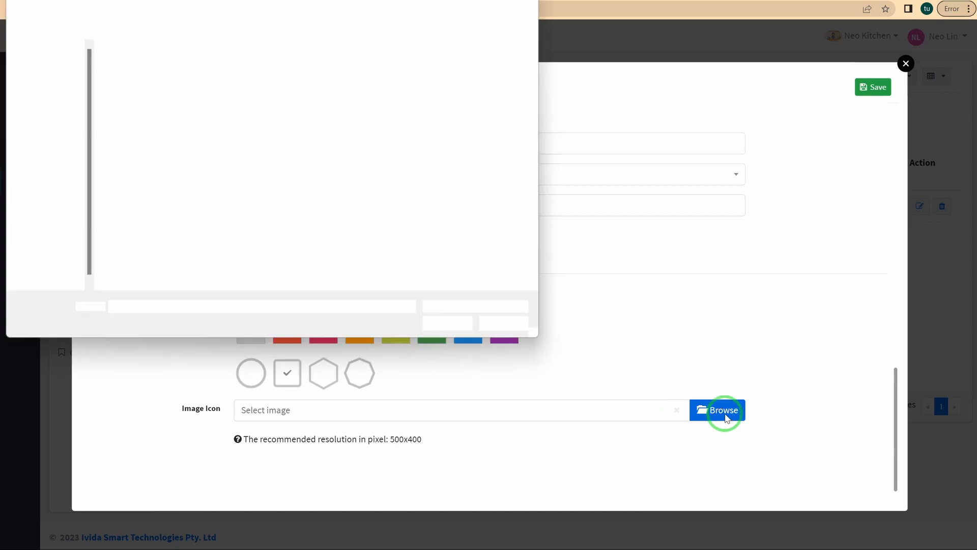
pyautogui.click(257, 97)
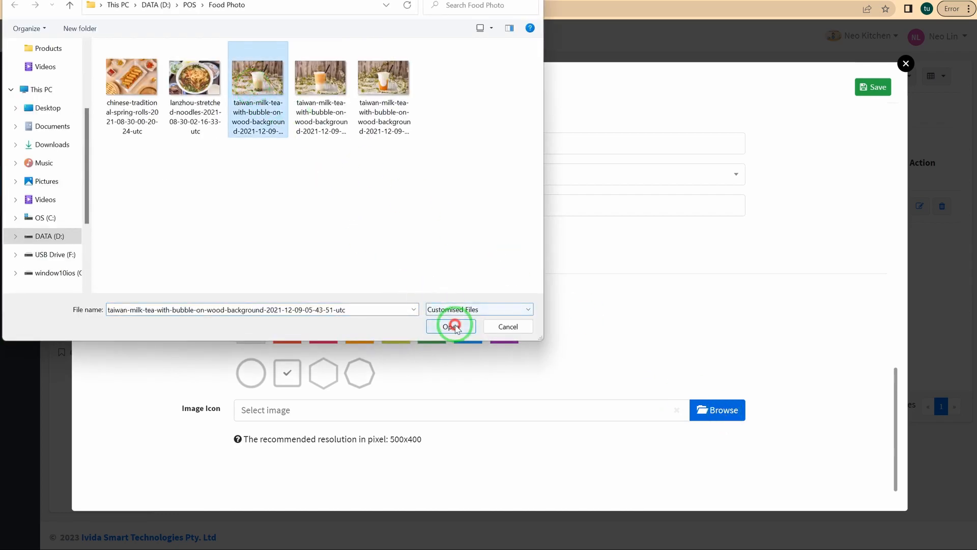
pyautogui.click(451, 326)
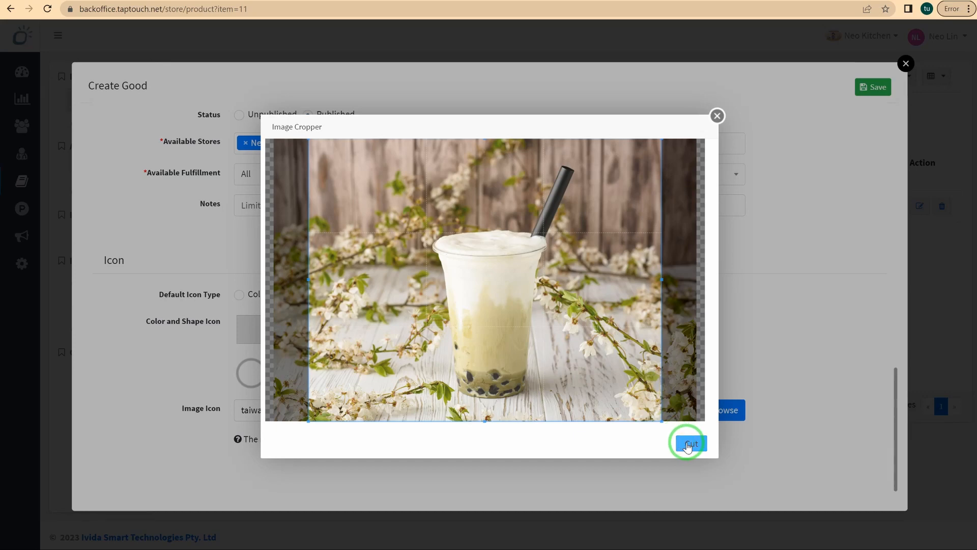
pyautogui.click(687, 445)
pyautogui.click(877, 89)
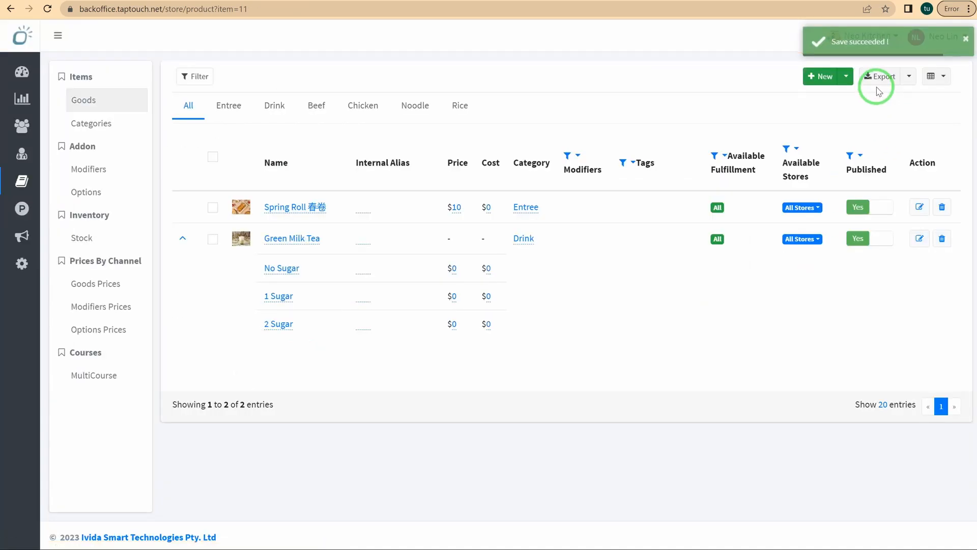
# Step: Start a new good named "Beef Noodle" and assign it to the Beef category
pyautogui.click(817, 77)
pyautogui.click(308, 169)
pyautogui.write('Beef')
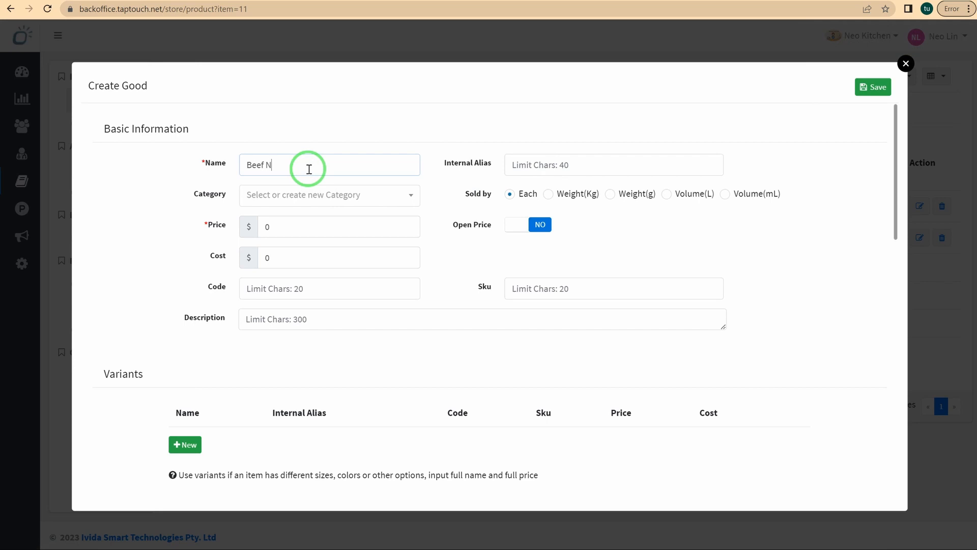
pyautogui.write(' N')
pyautogui.press('shift')
pyautogui.click(298, 193)
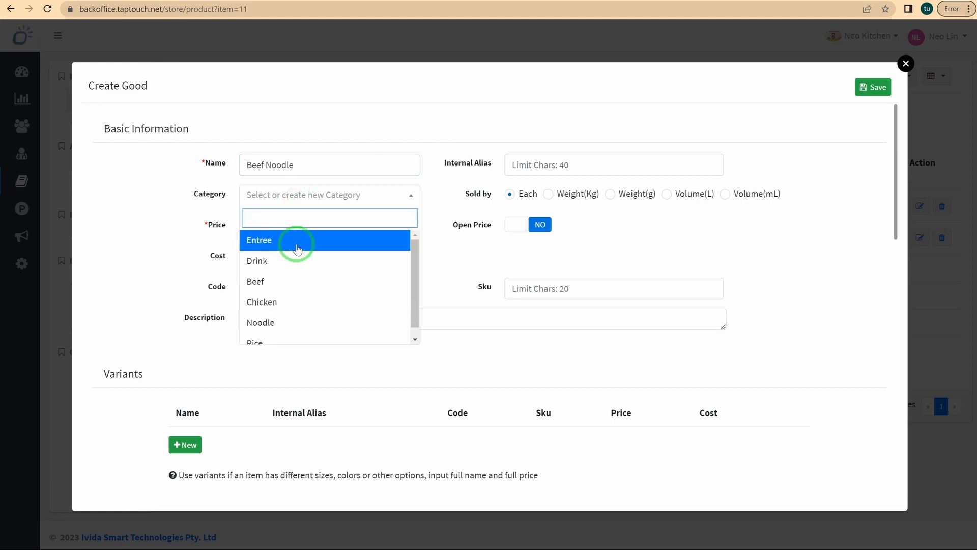
pyautogui.click(283, 282)
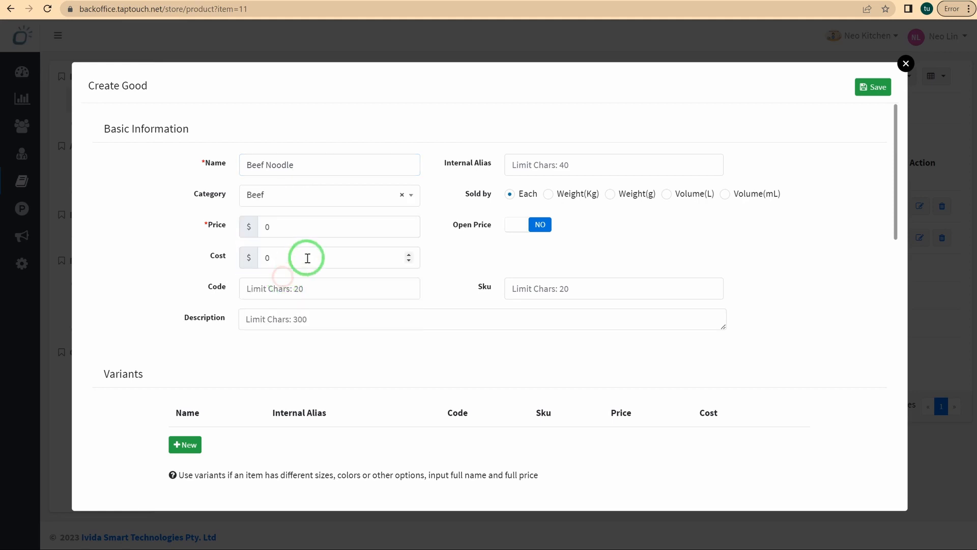
# Step: Switch the beef noodle's category to Noodle and back to Beef
pyautogui.click(409, 198)
pyautogui.click(270, 320)
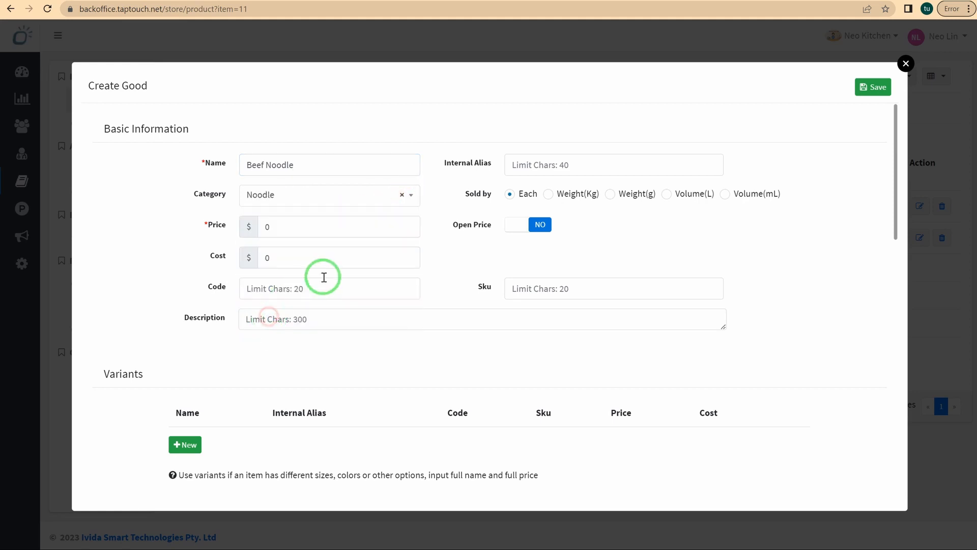
pyautogui.click(358, 196)
pyautogui.click(260, 279)
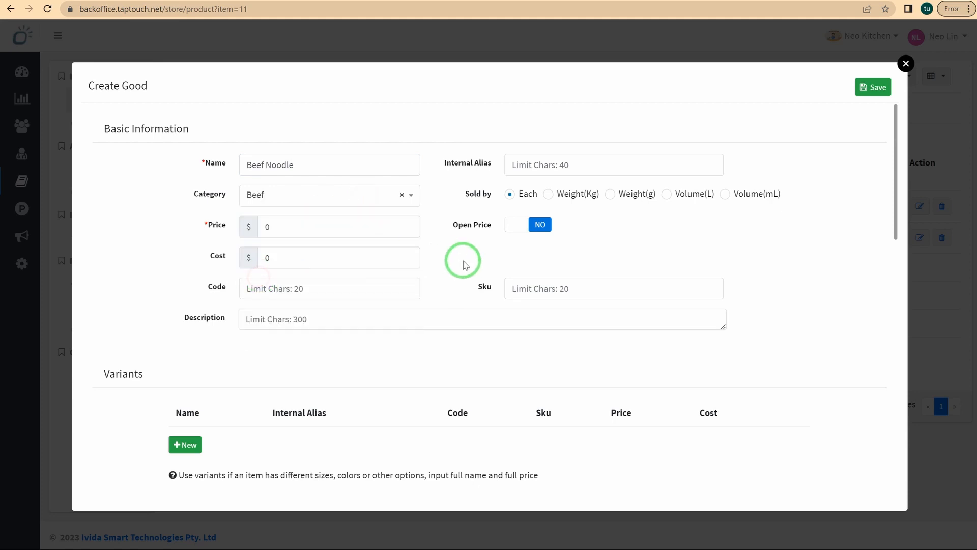
# Step: Set the price to $15, use the cropped lanzhou-stretched-noodles photo as the good's default Image icon, and save it
pyautogui.click(231, 229)
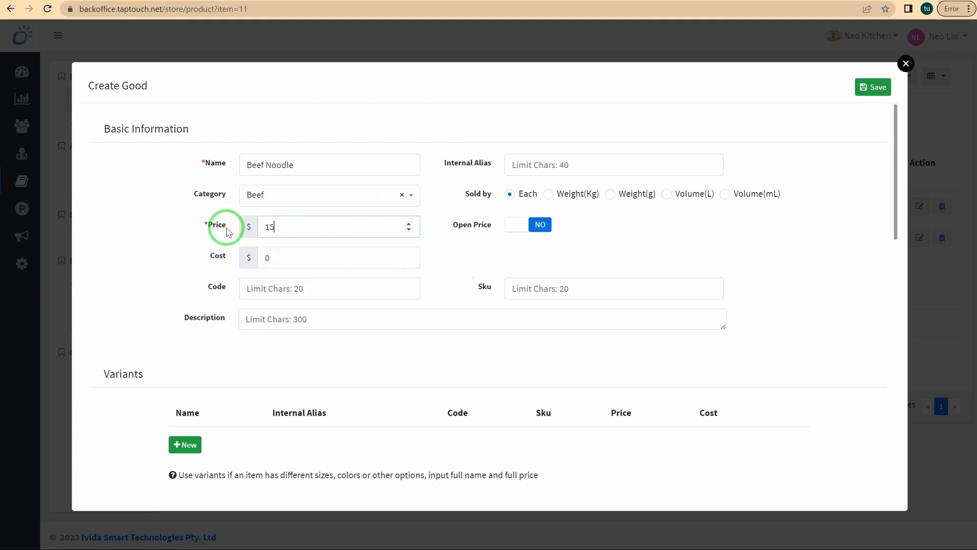
pyautogui.scroll(-7, 256, 278)
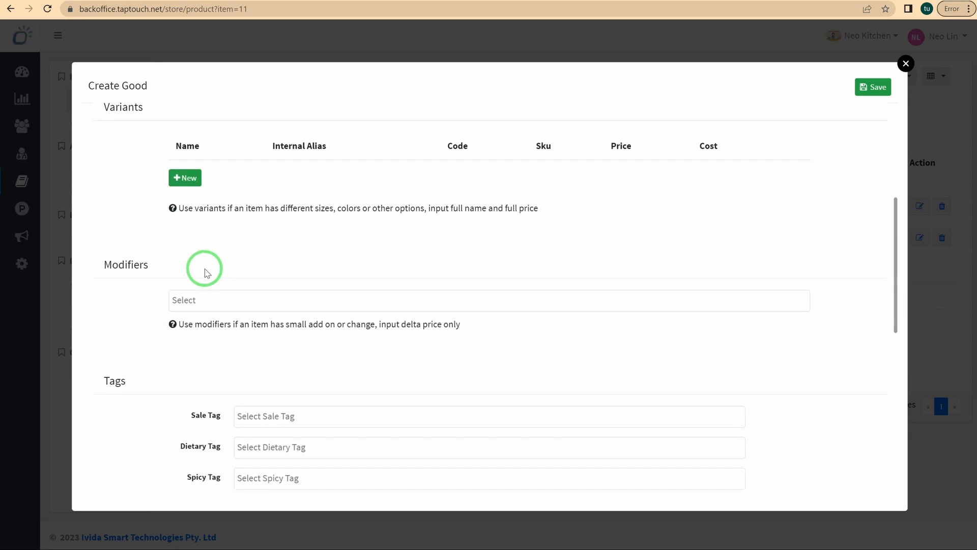
pyautogui.scroll(-8, 257, 278)
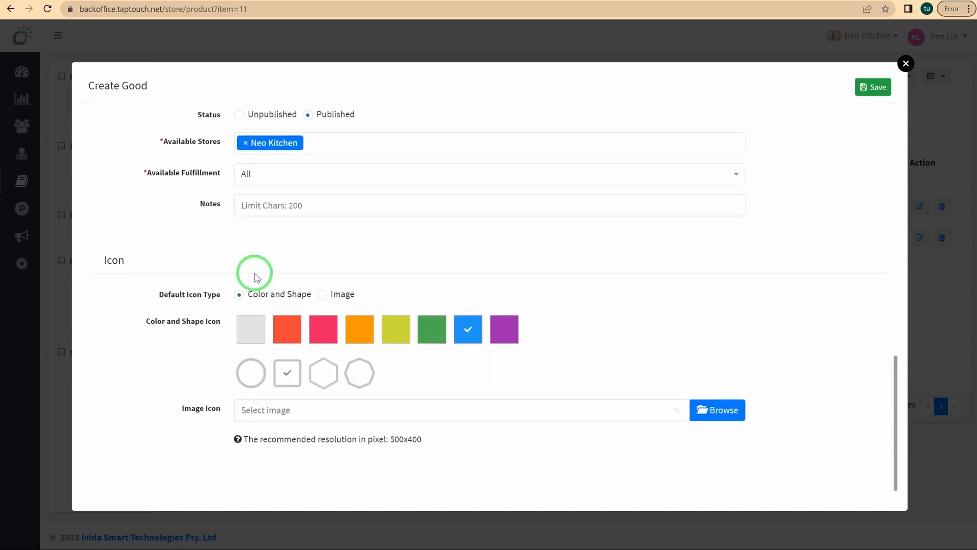
pyautogui.click(322, 295)
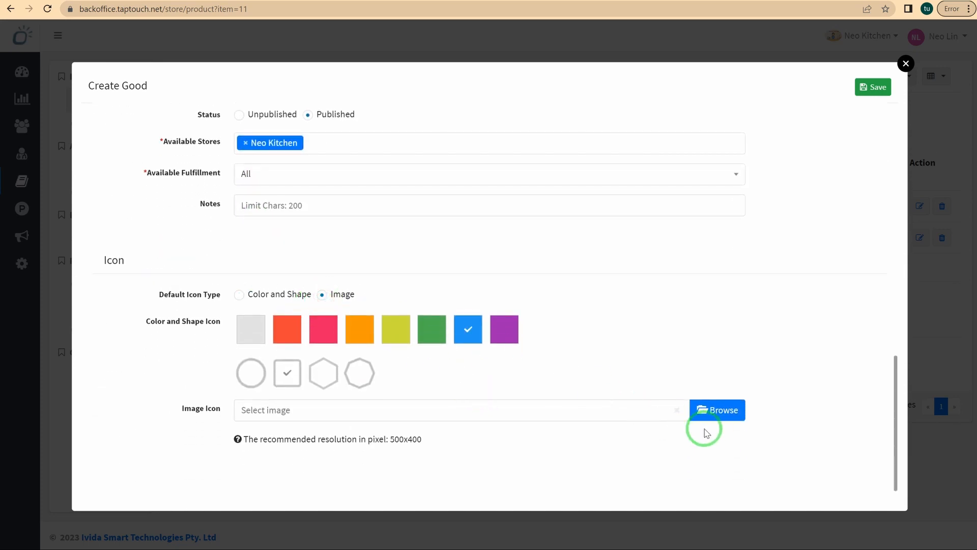
pyautogui.click(715, 415)
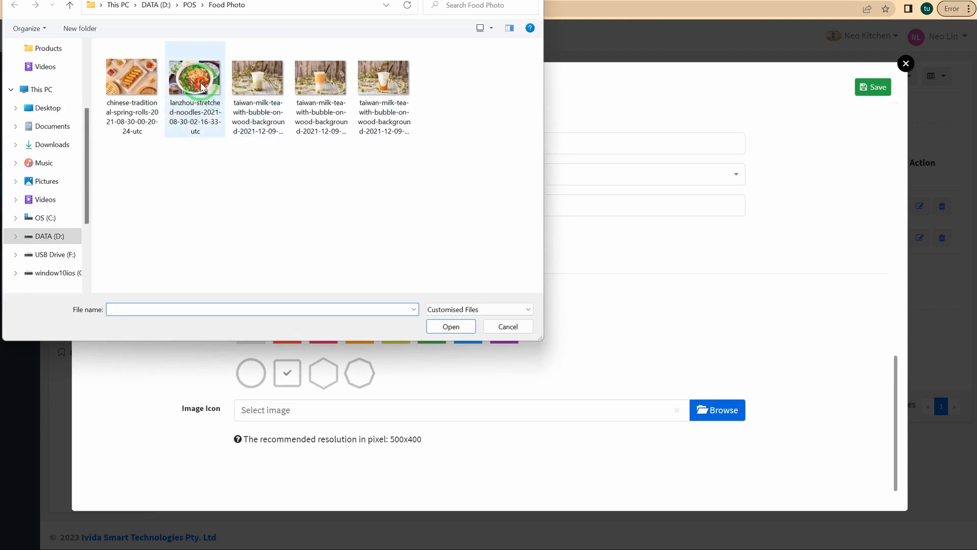
pyautogui.click(179, 133)
pyautogui.click(463, 329)
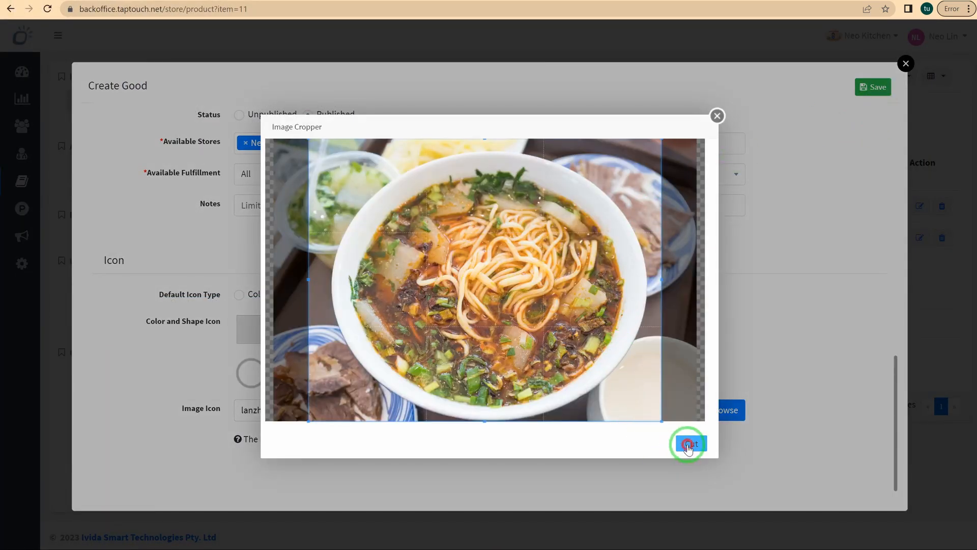
pyautogui.click(688, 443)
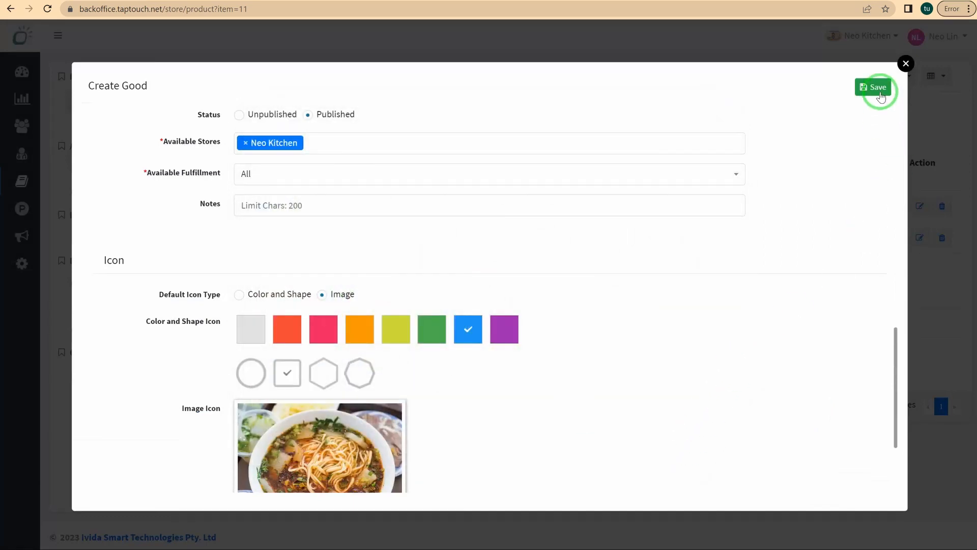
pyautogui.click(881, 95)
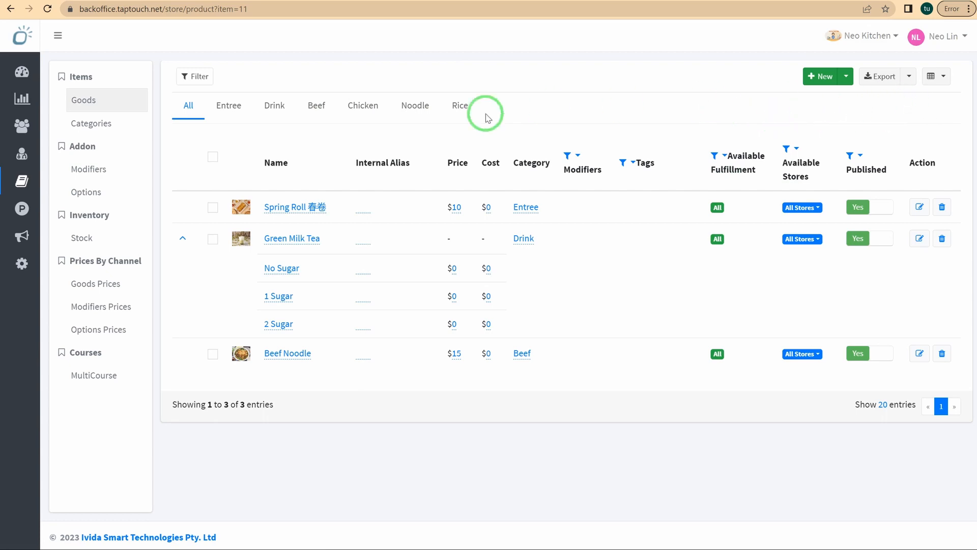
# Step: Start a second good named "Beef Noodle", assign it to the Noodle category, and set its price to $15
pyautogui.click(820, 76)
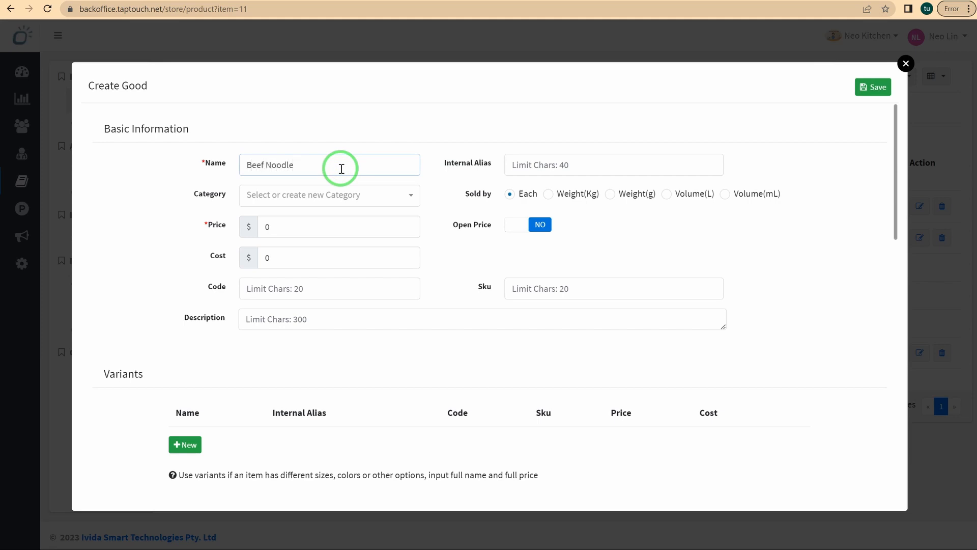
pyautogui.click(374, 198)
pyautogui.click(248, 318)
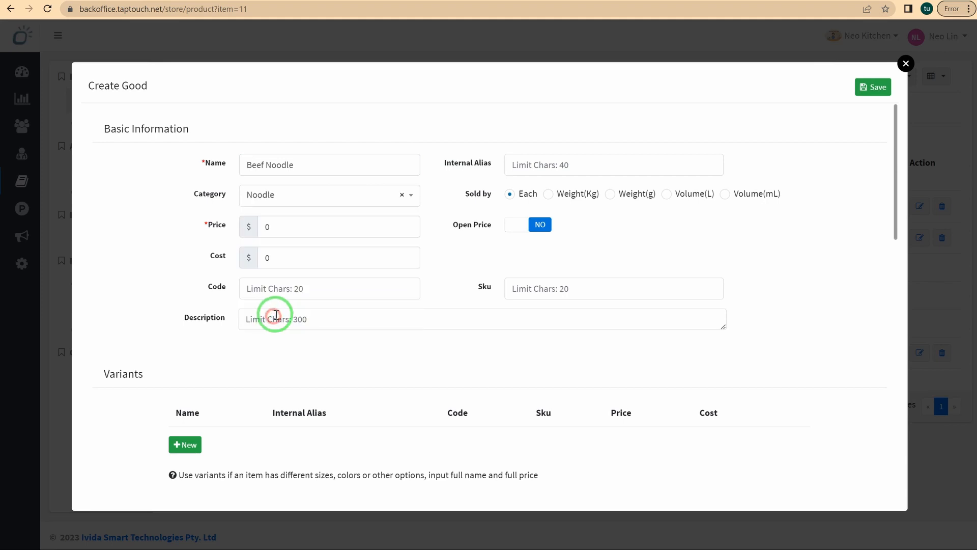
pyautogui.click(294, 226)
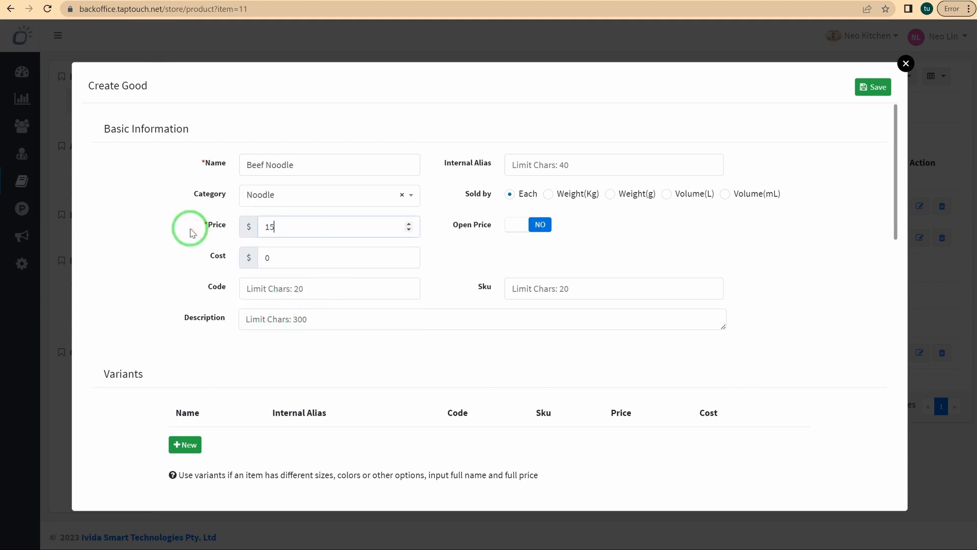
# Step: Set the Noodle-category good's default icon to Image with the cropped lanzhou-stretched-noodles photo, and save the good
pyautogui.scroll(-12, 219, 247)
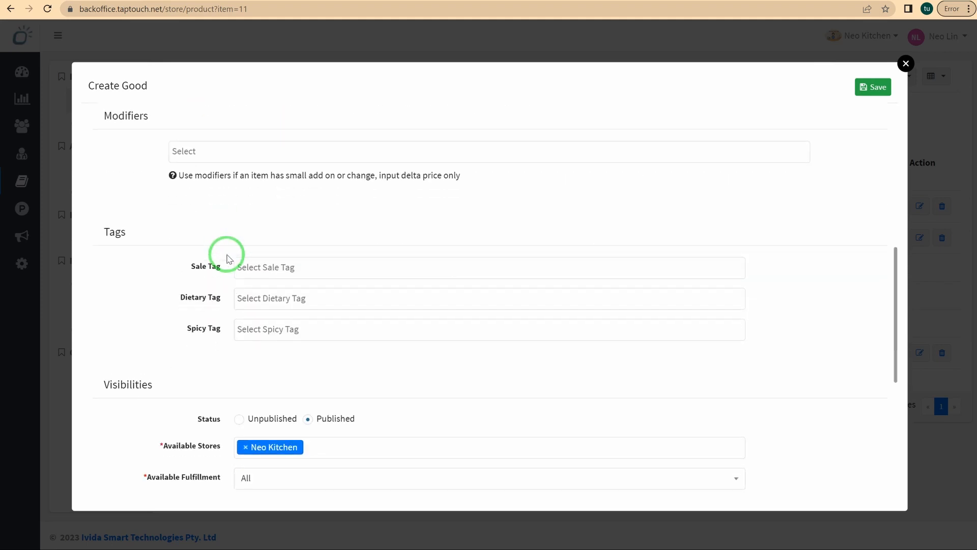
pyautogui.scroll(-2, 252, 262)
pyautogui.click(713, 410)
pyautogui.click(189, 127)
pyautogui.click(451, 326)
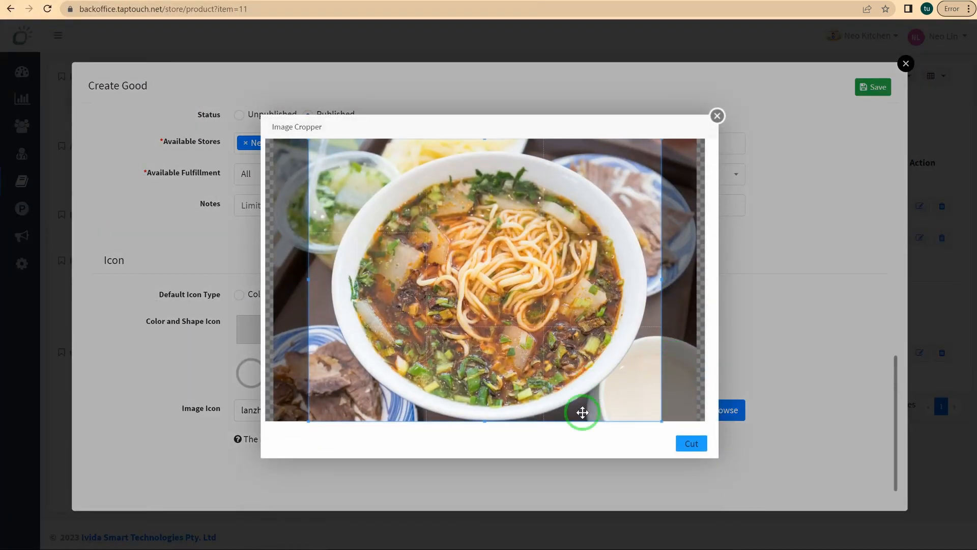
pyautogui.click(693, 447)
pyautogui.click(876, 89)
pyautogui.click(879, 93)
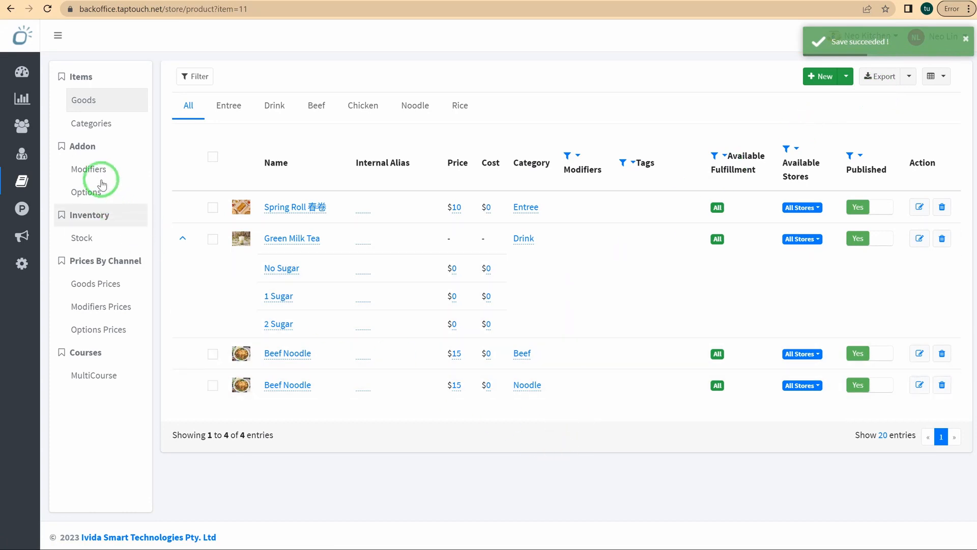
# Step: Create a category named "Uber Eat" assigned to the 1st Course, and save it
pyautogui.click(89, 127)
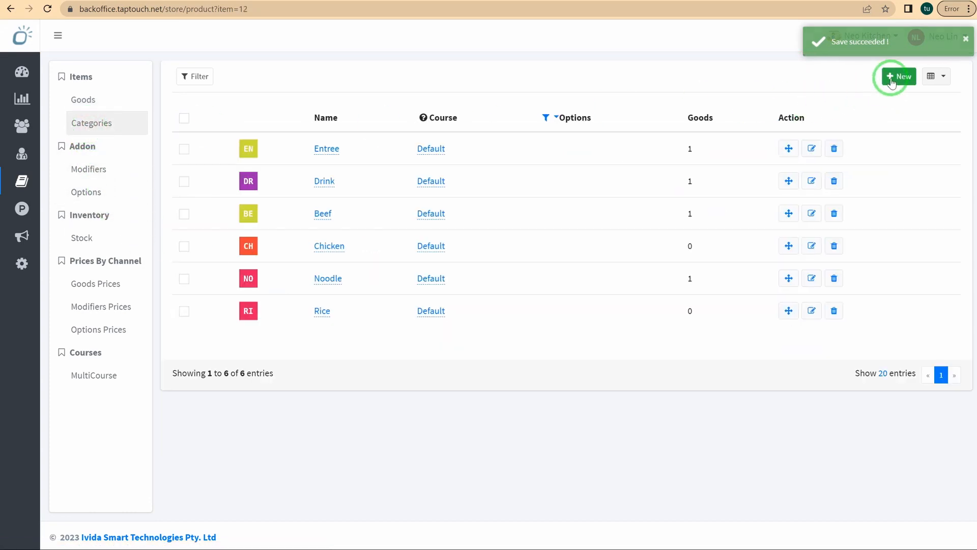
pyautogui.click(901, 77)
pyautogui.click(310, 193)
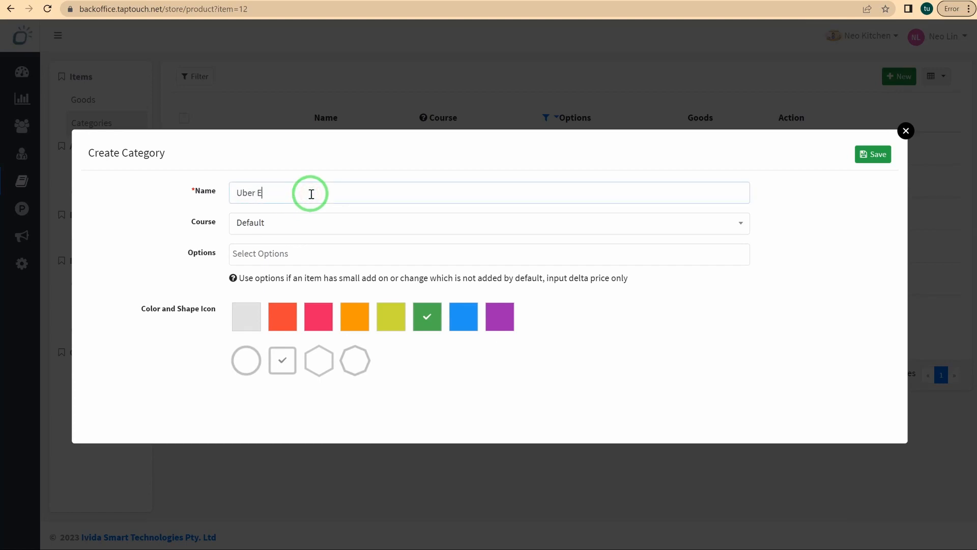
pyautogui.click(287, 222)
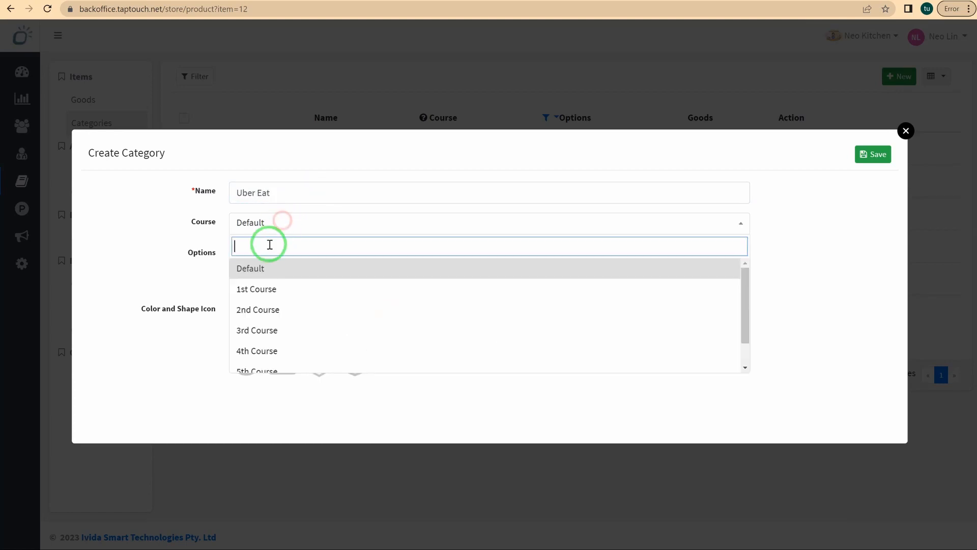
pyautogui.click(264, 287)
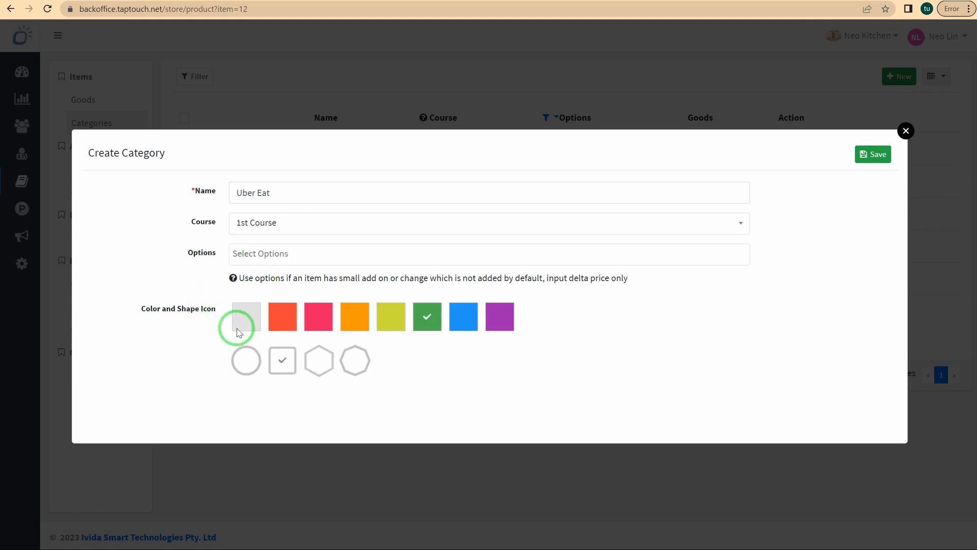
pyautogui.click(871, 154)
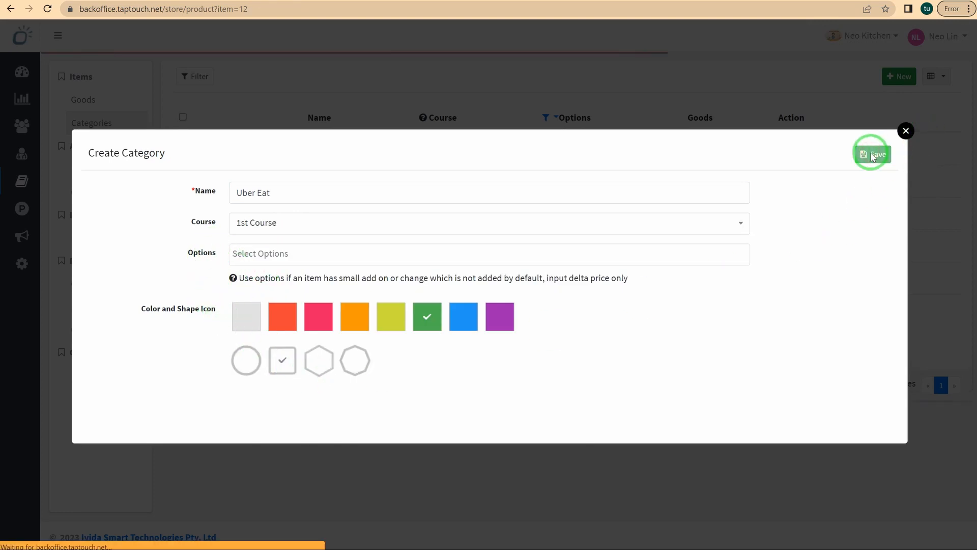
# Step: Start a new good named "Beef Noodle", assign it to the Uber Eat category, and set its price to $18
pyautogui.click(84, 99)
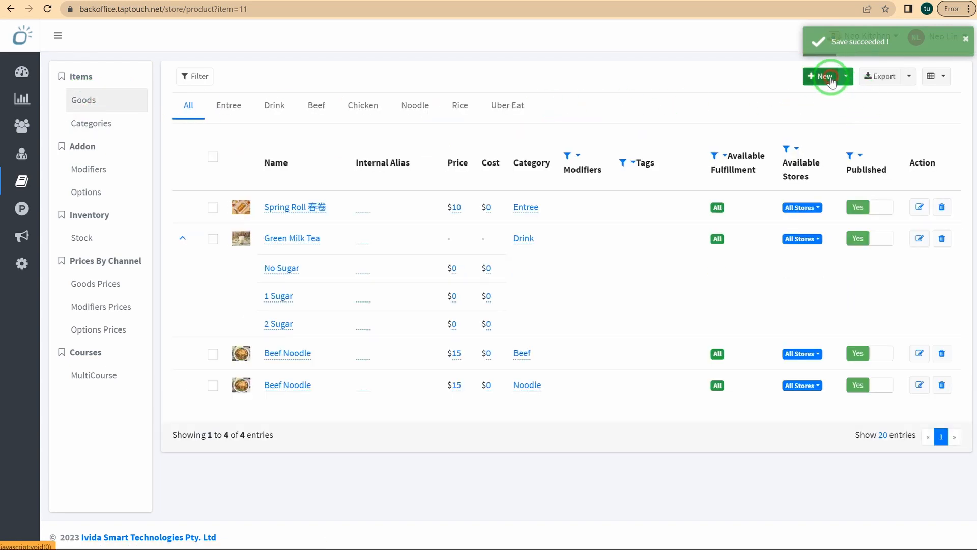
pyautogui.click(830, 78)
pyautogui.click(284, 166)
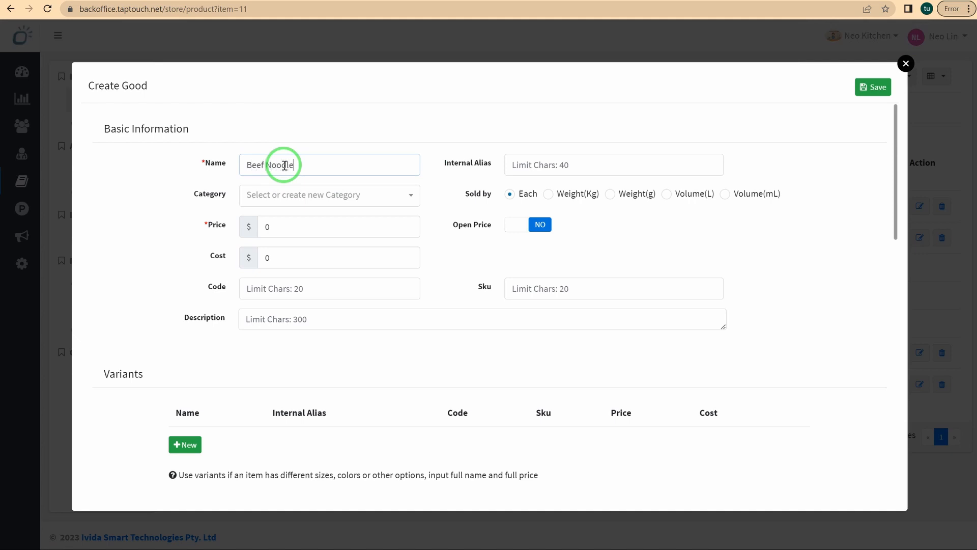
pyautogui.click(298, 199)
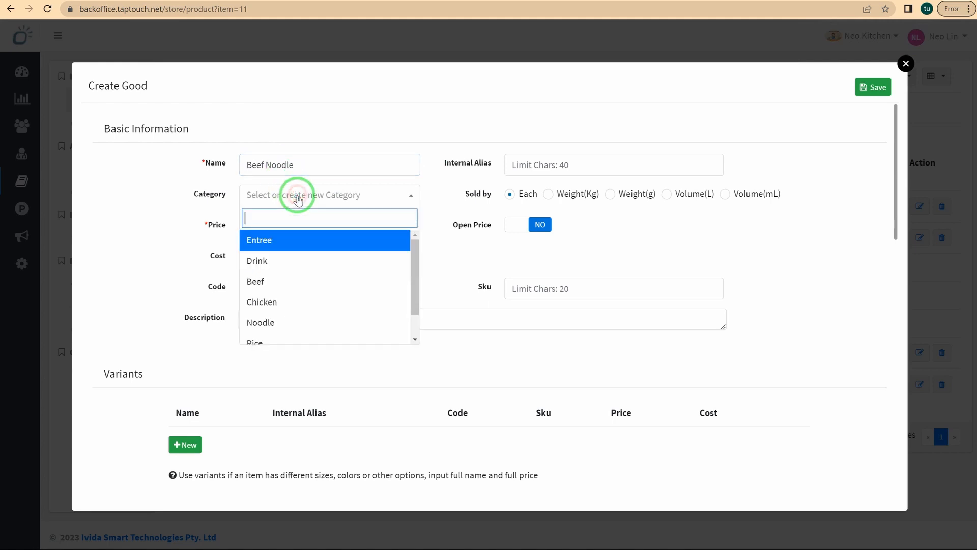
pyautogui.scroll(-1, 305, 277)
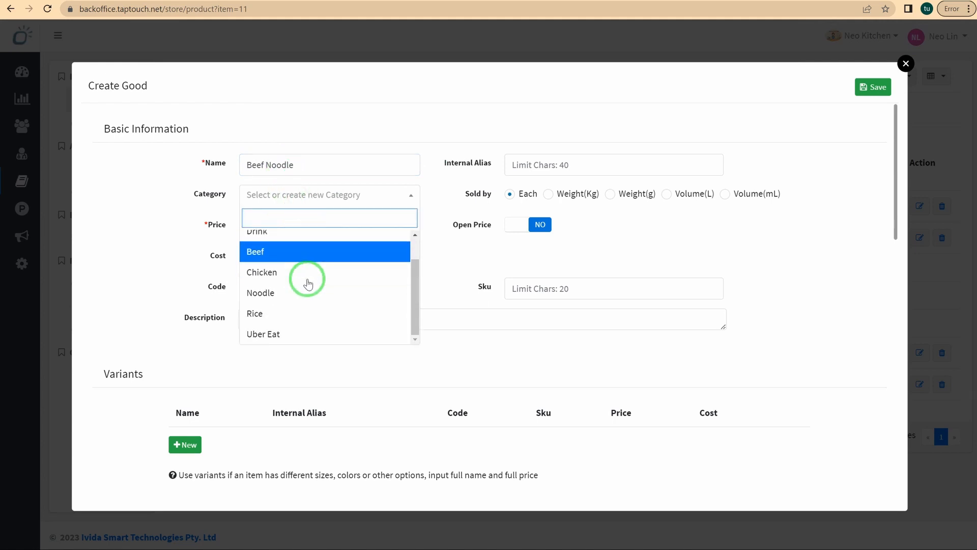
pyautogui.click(280, 333)
pyautogui.doubleClick(264, 227)
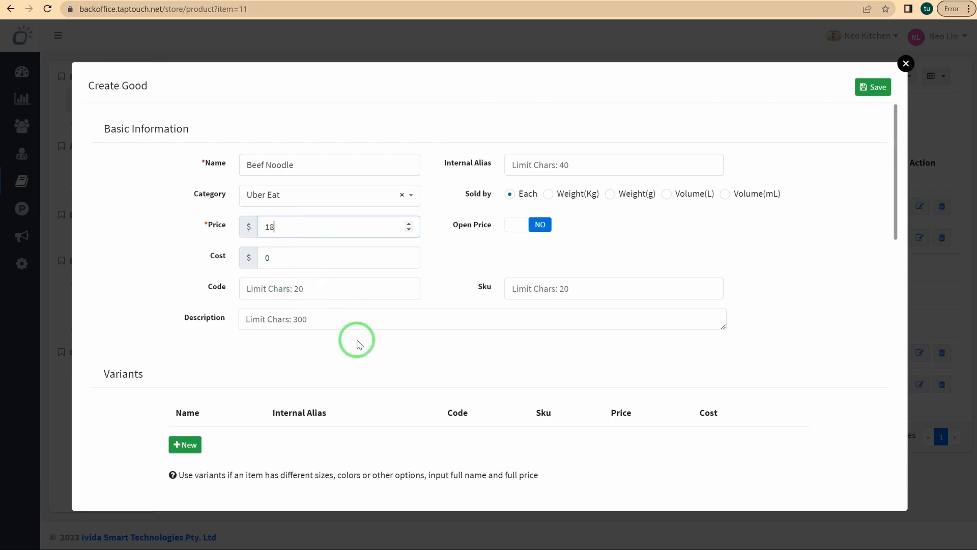
# Step: Set the Uber Eat good's default icon to Image with the cropped lanzhou-stretched-noodles photo, and save the good
pyautogui.scroll(-3, 351, 367)
pyautogui.scroll(-10, 354, 365)
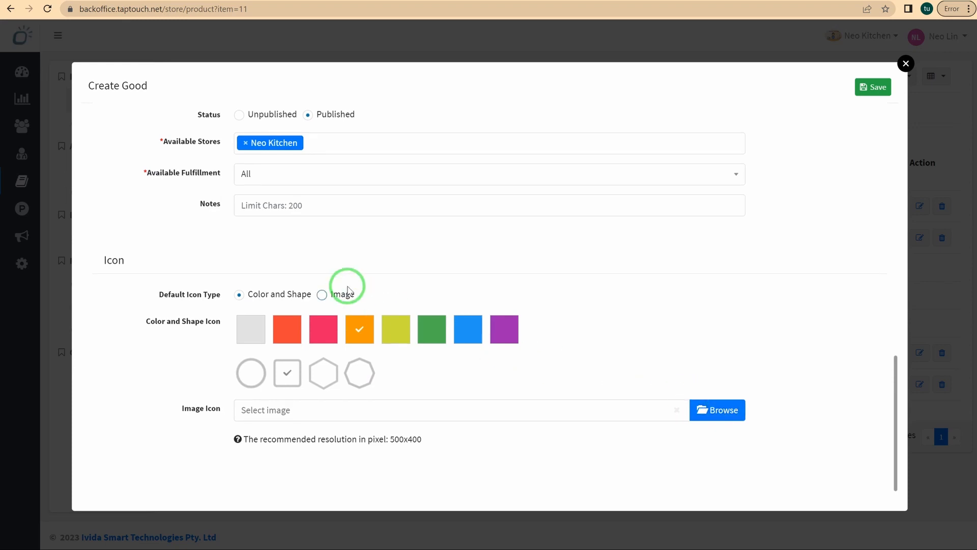
pyautogui.click(323, 295)
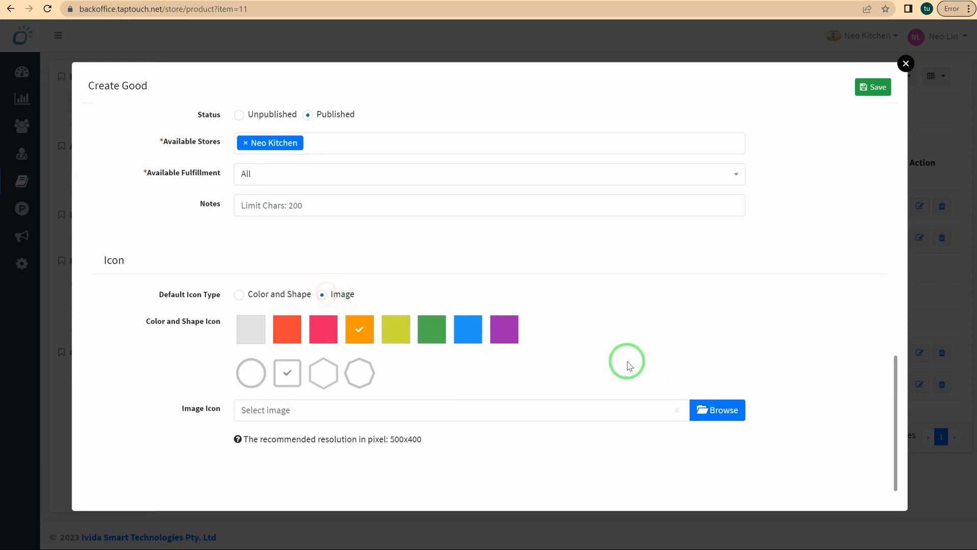
pyautogui.click(716, 410)
pyautogui.click(188, 131)
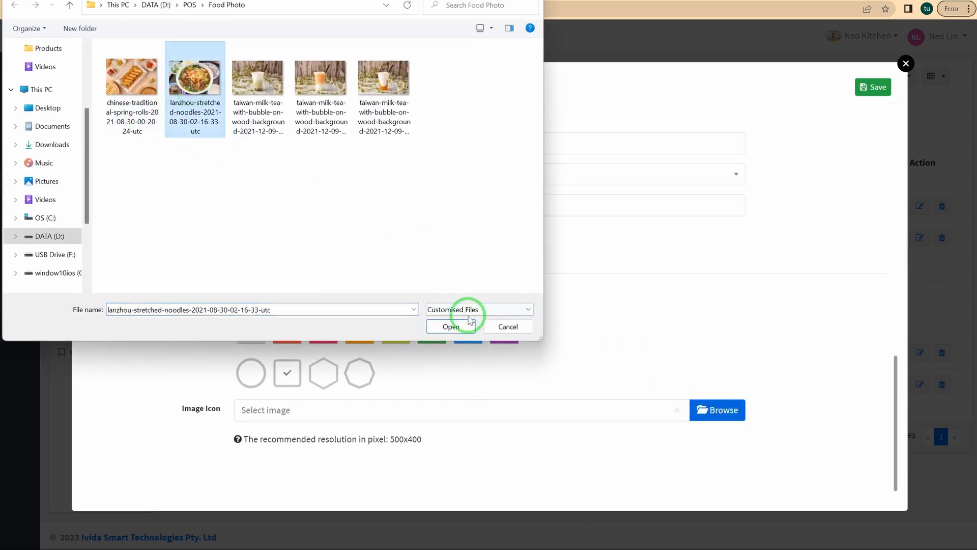
pyautogui.click(468, 318)
pyautogui.click(589, 342)
pyautogui.click(699, 443)
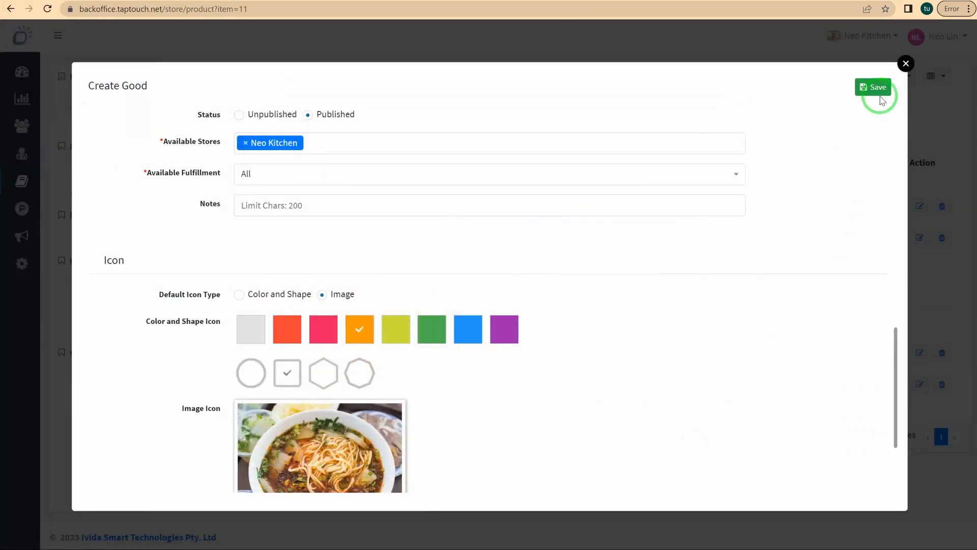
pyautogui.click(877, 89)
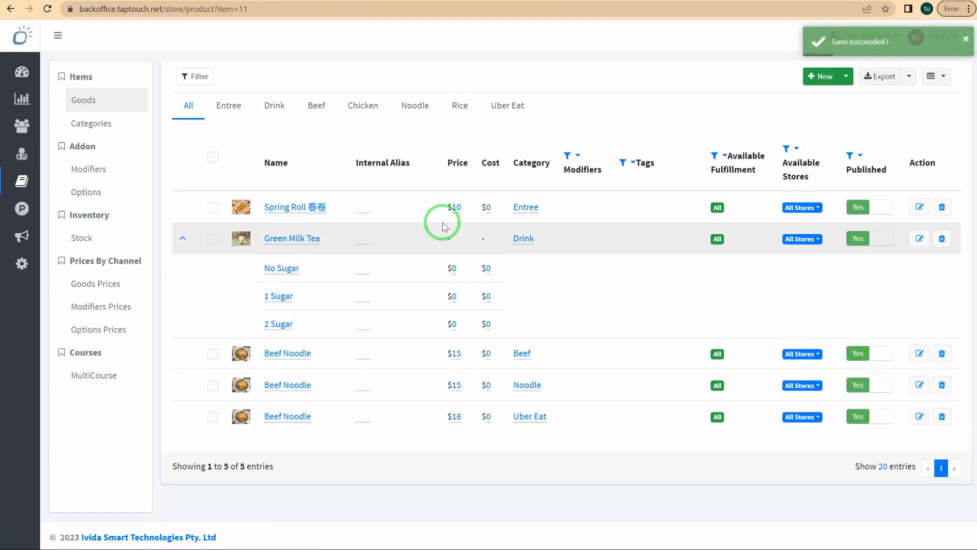
# Step: Review the goods listed under the Entree, Drink, Beef, Noodle and Uber Eat categories, returning to Noodle
pyautogui.click(225, 107)
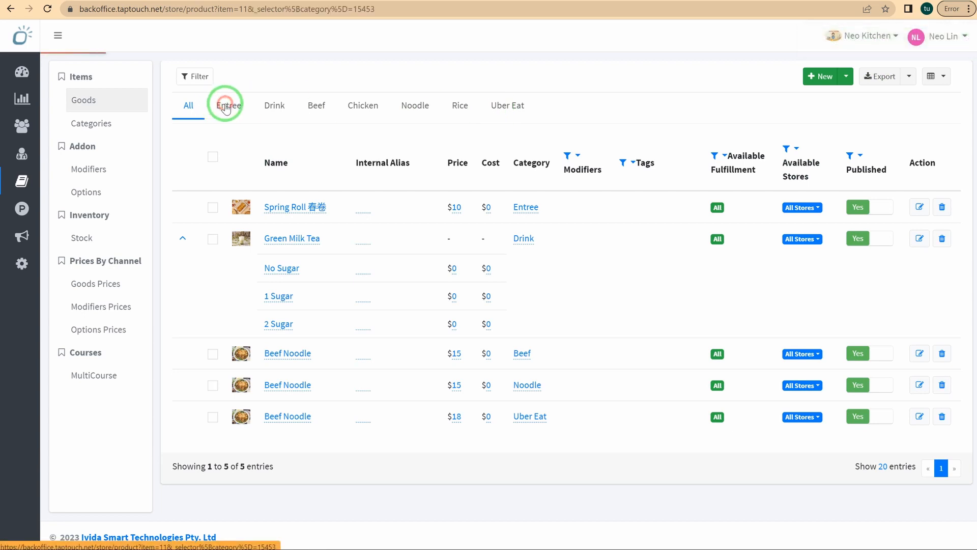
pyautogui.click(275, 109)
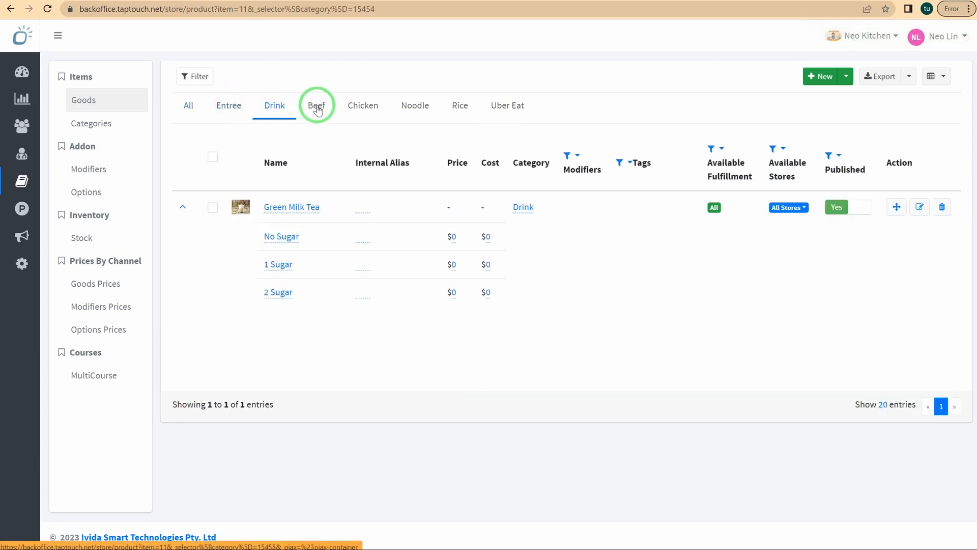
pyautogui.click(406, 110)
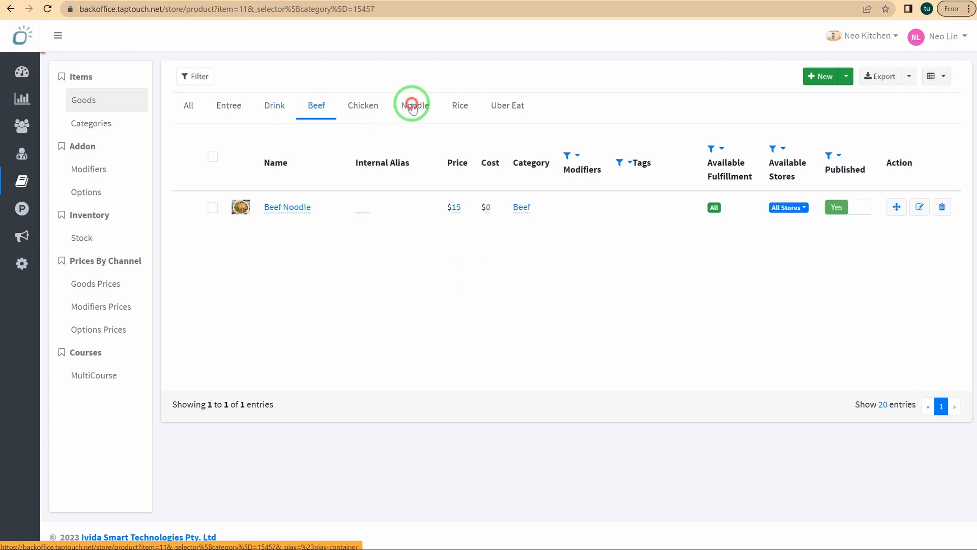
pyautogui.click(505, 114)
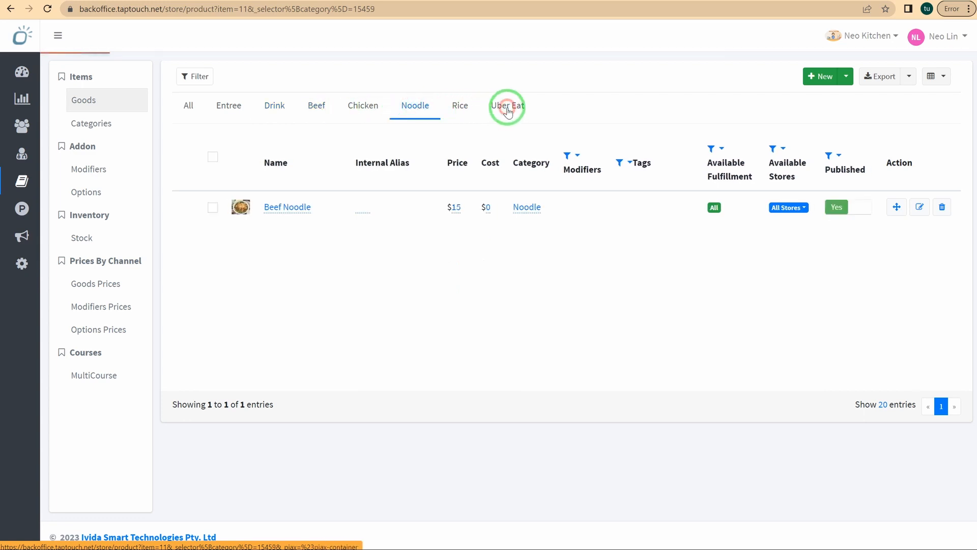
pyautogui.click(418, 110)
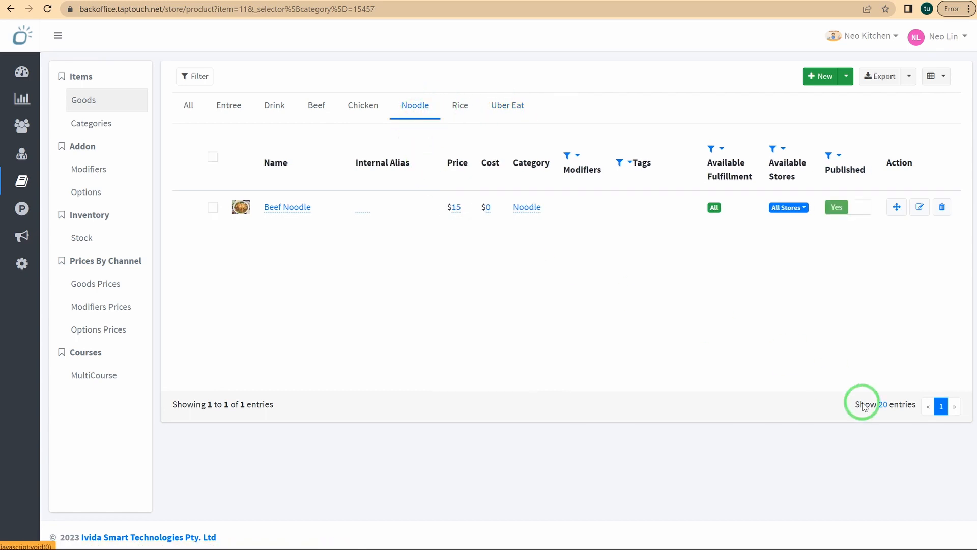